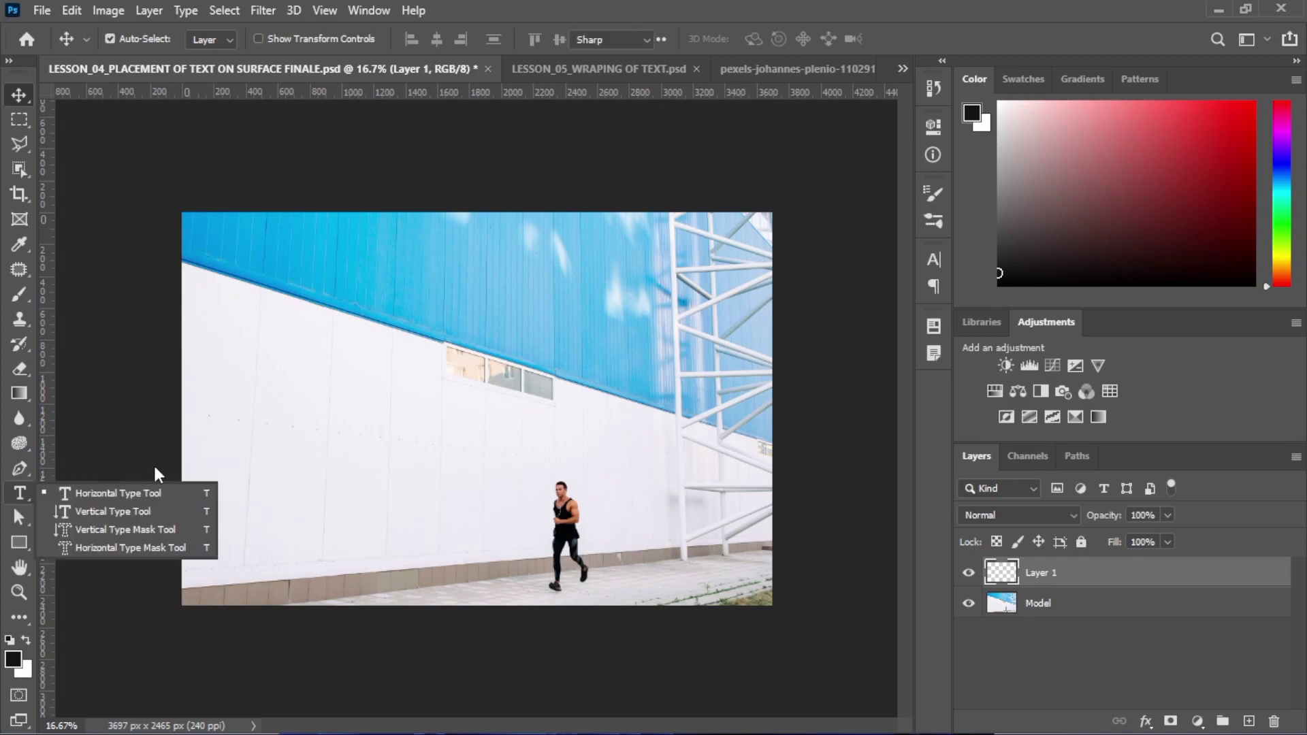
- Add the horizontal text "GENERATION" on the white wall beside the running man
click(153, 492)
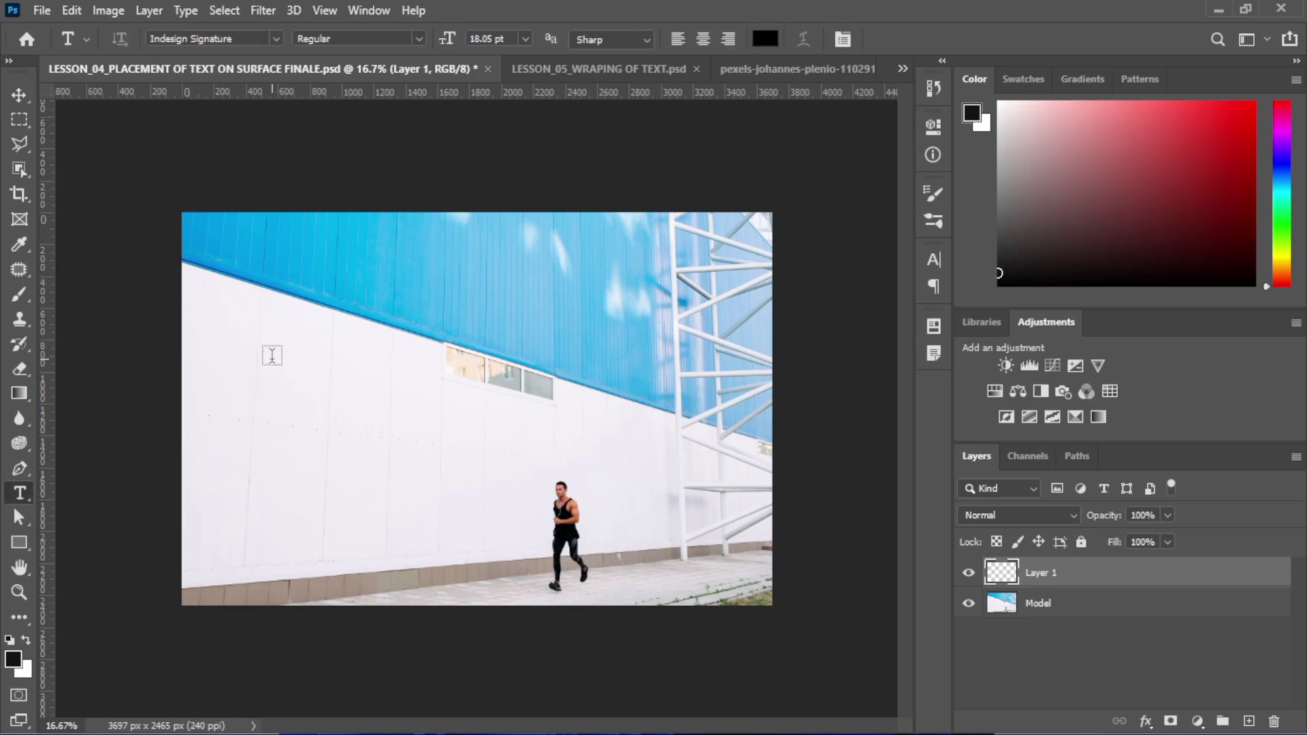
click(322, 491)
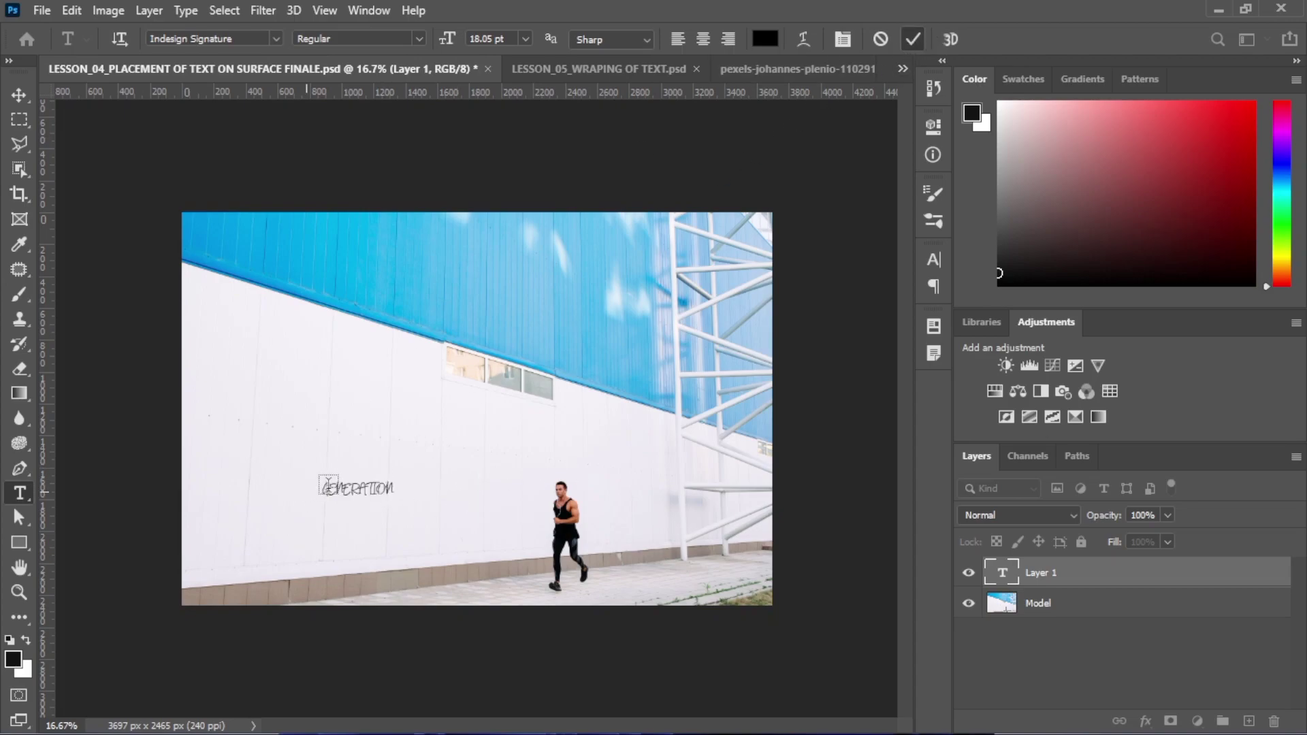
key(ctrl+Return)
key(v)
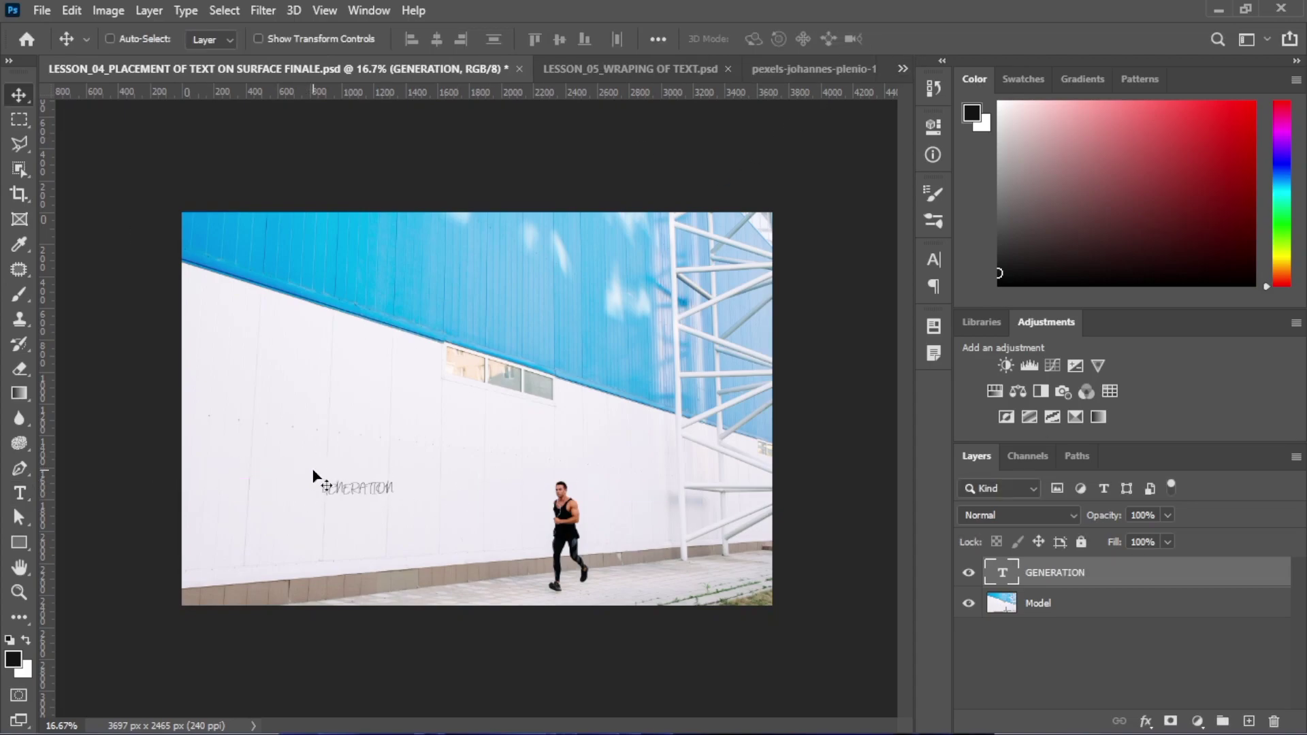
- Scale the GENERATION text up to about 400% and move it slightly higher on the wall
key(ctrl+t)
drag(383, 488, 587, 387)
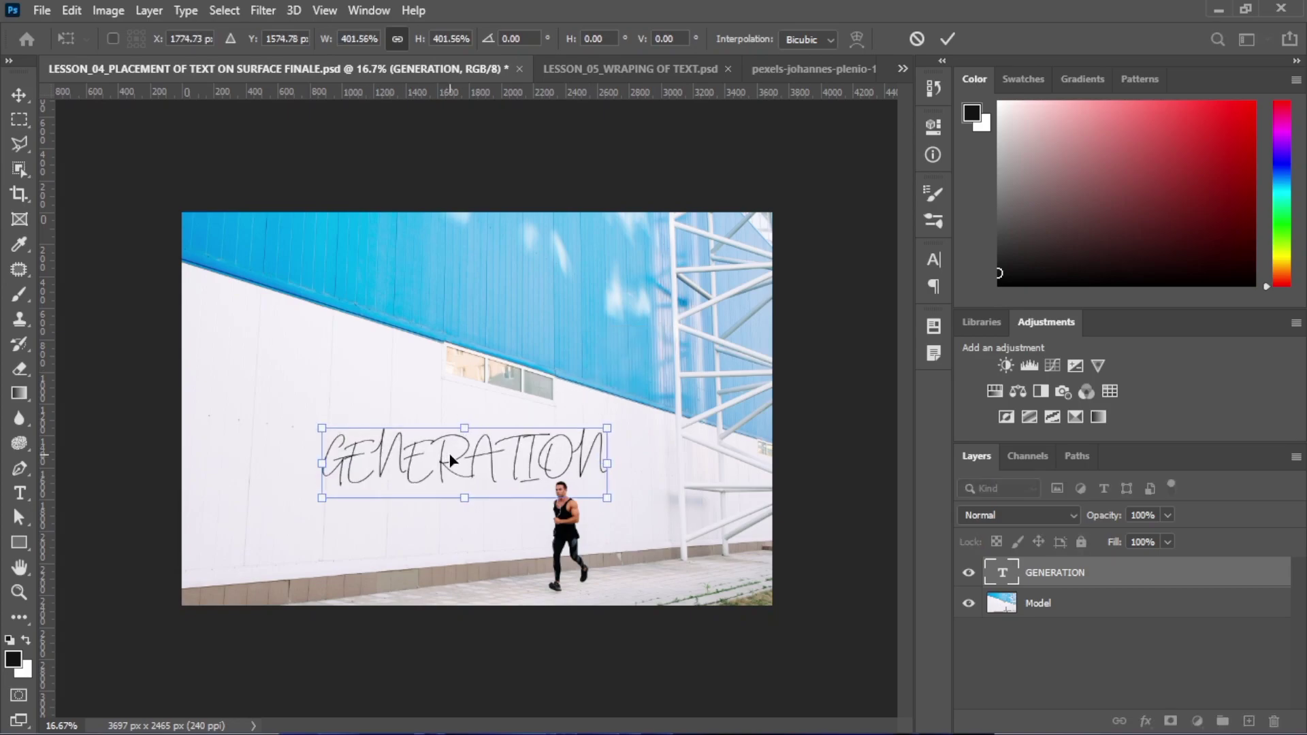
key(Return)
drag(456, 463, 442, 433)
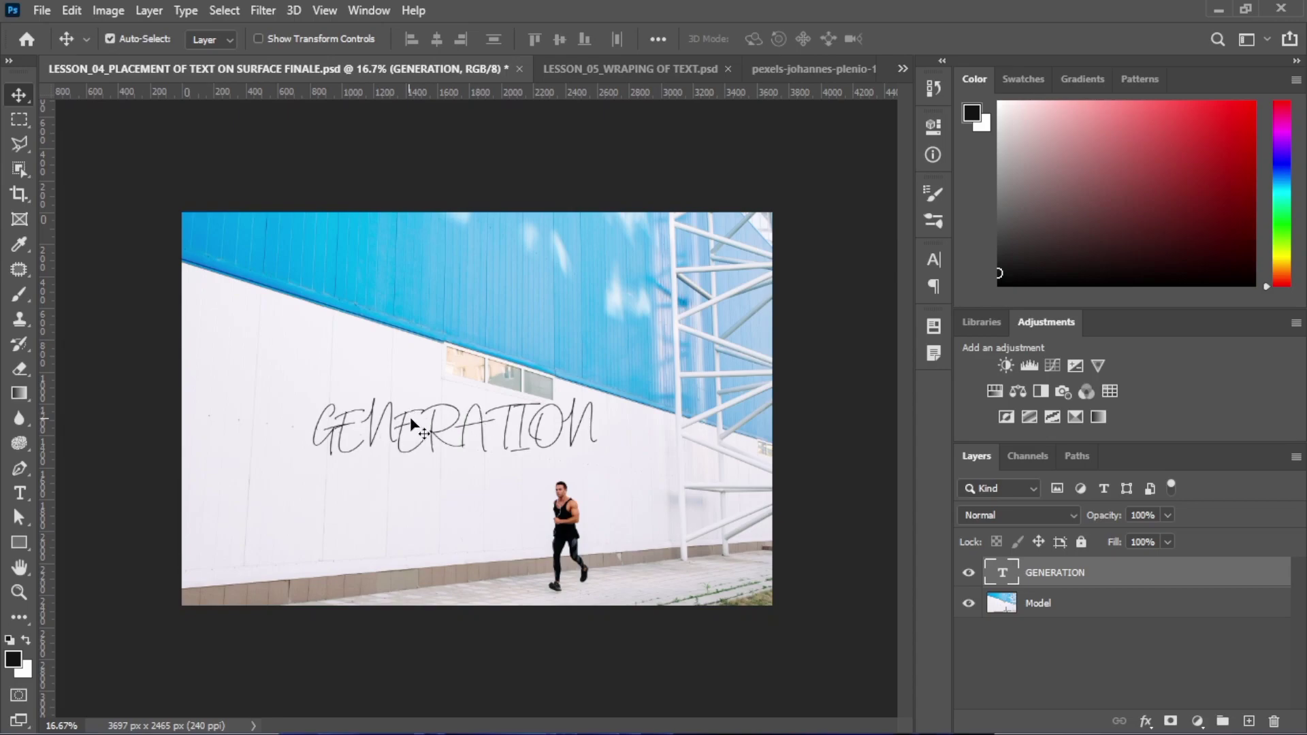
- Change the GENERATION text's font to Sequel100Black-75 and shift the text slightly on the wall
click(934, 260)
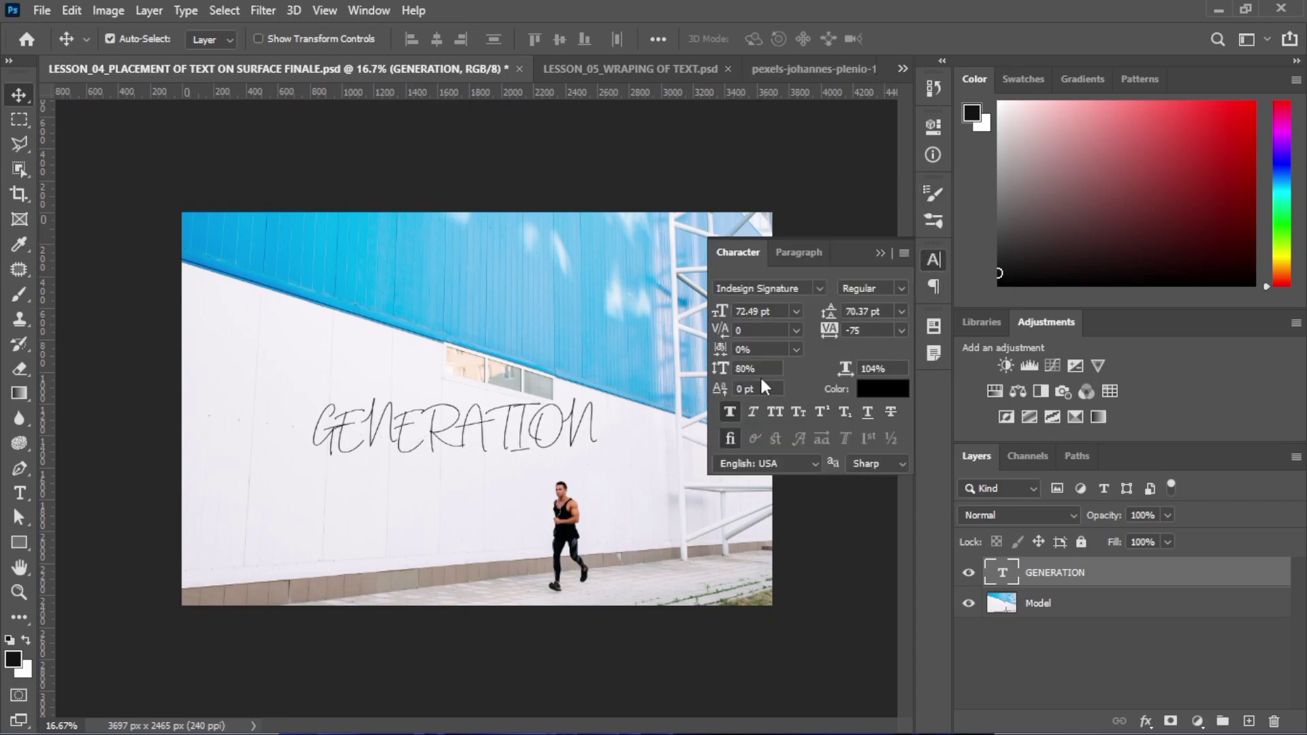
click(818, 289)
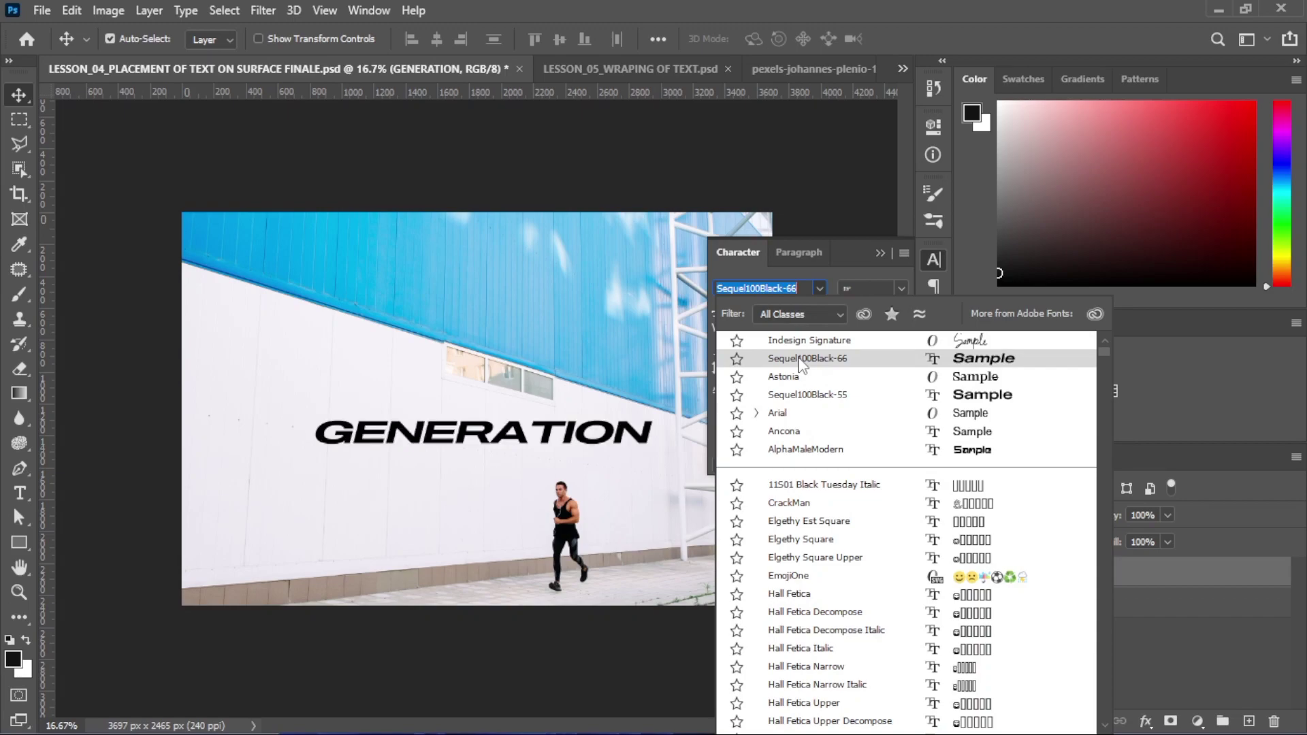
click(801, 361)
click(804, 288)
double_click(804, 289)
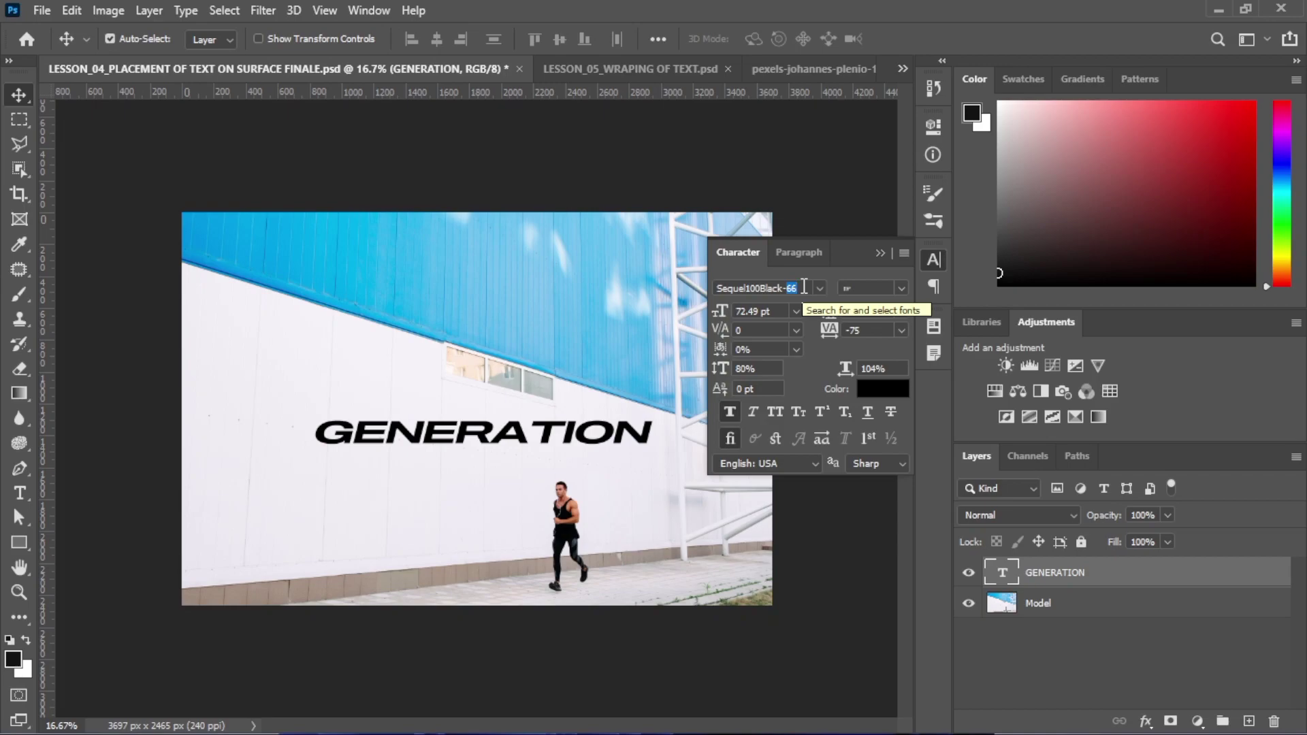
text(75)
key(Return)
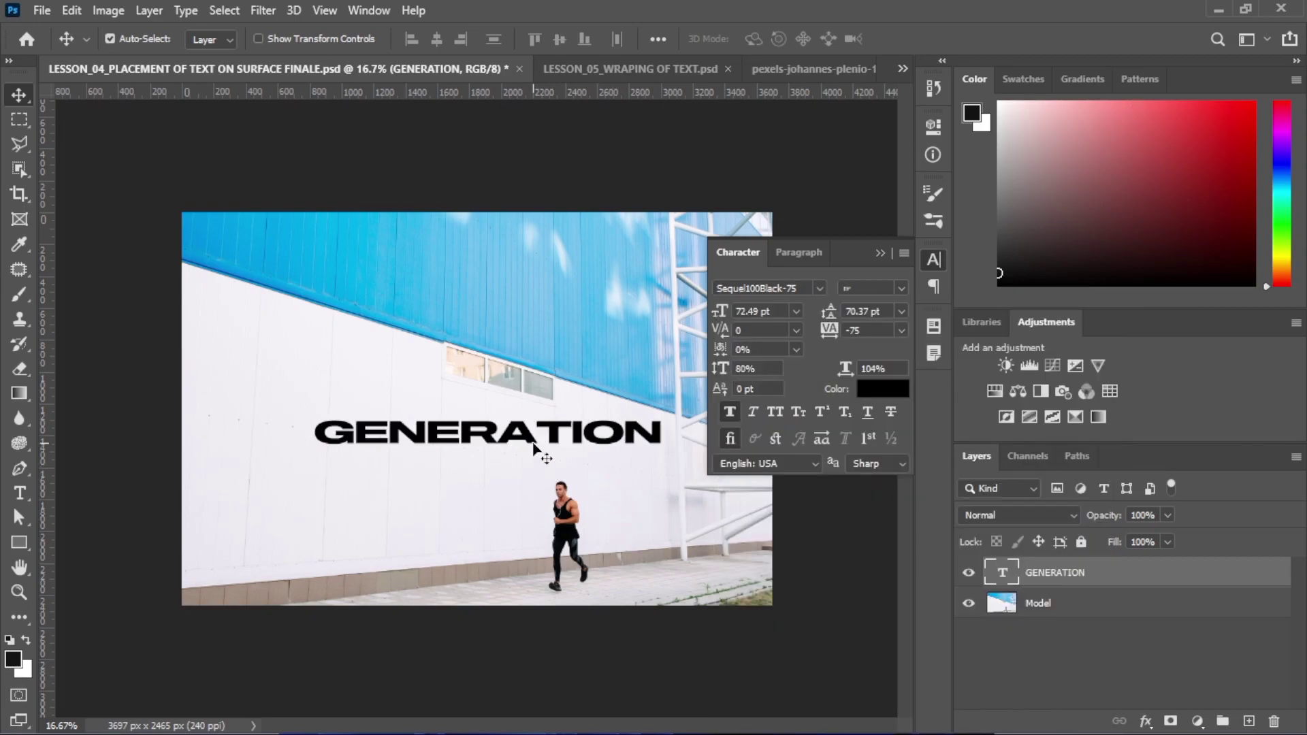
drag(528, 438, 518, 446)
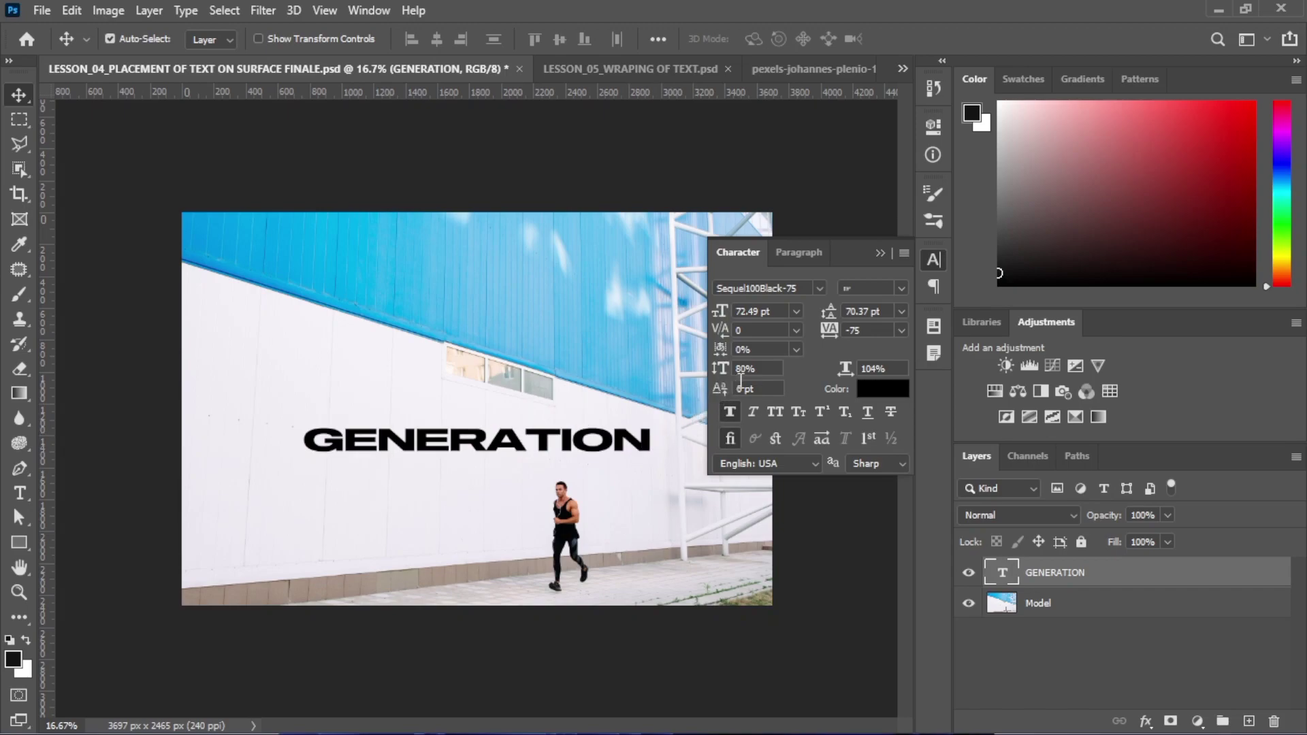
- Set the text's vertical scale to 100%, tighten its tracking, and nudge it back into place
text(100)
key(Return)
drag(544, 443, 528, 445)
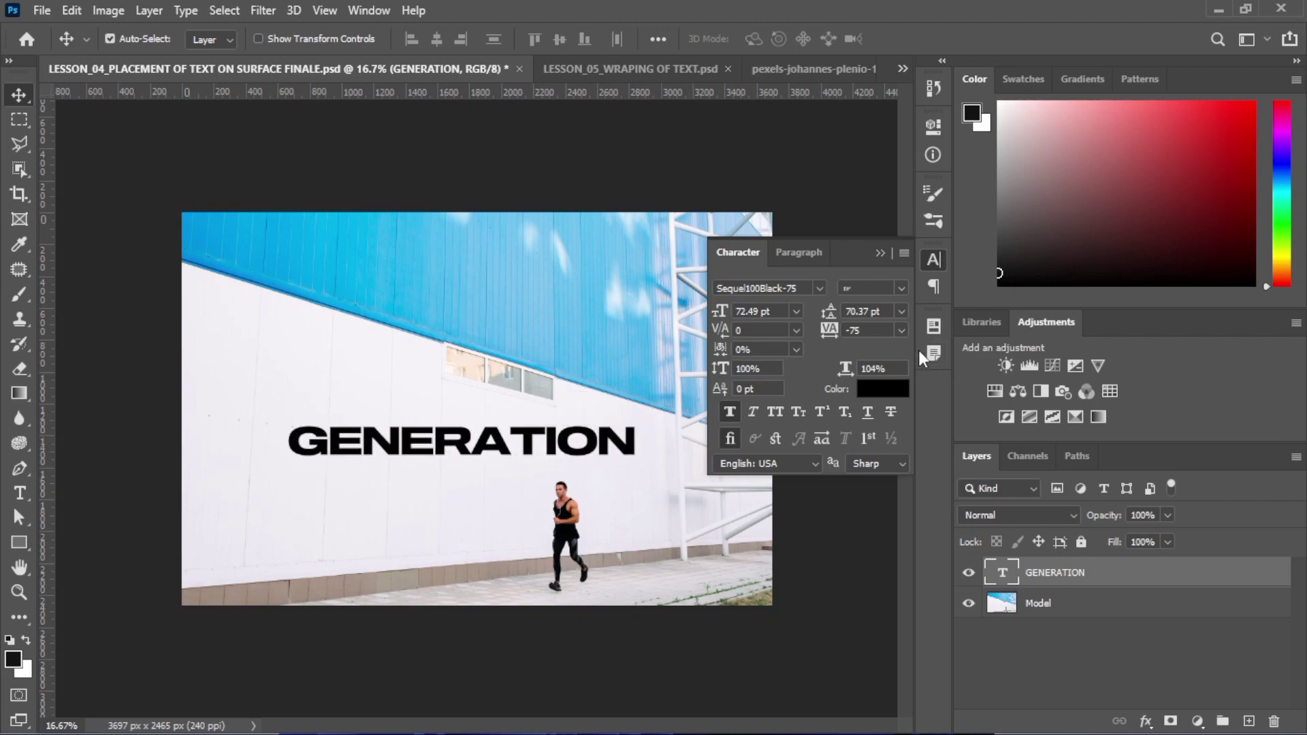
click(901, 331)
click(883, 345)
drag(583, 448, 587, 436)
click(881, 253)
- Enlarge the GENERATION text to about 115% and reposition it across the white wall
key(ctrl+t)
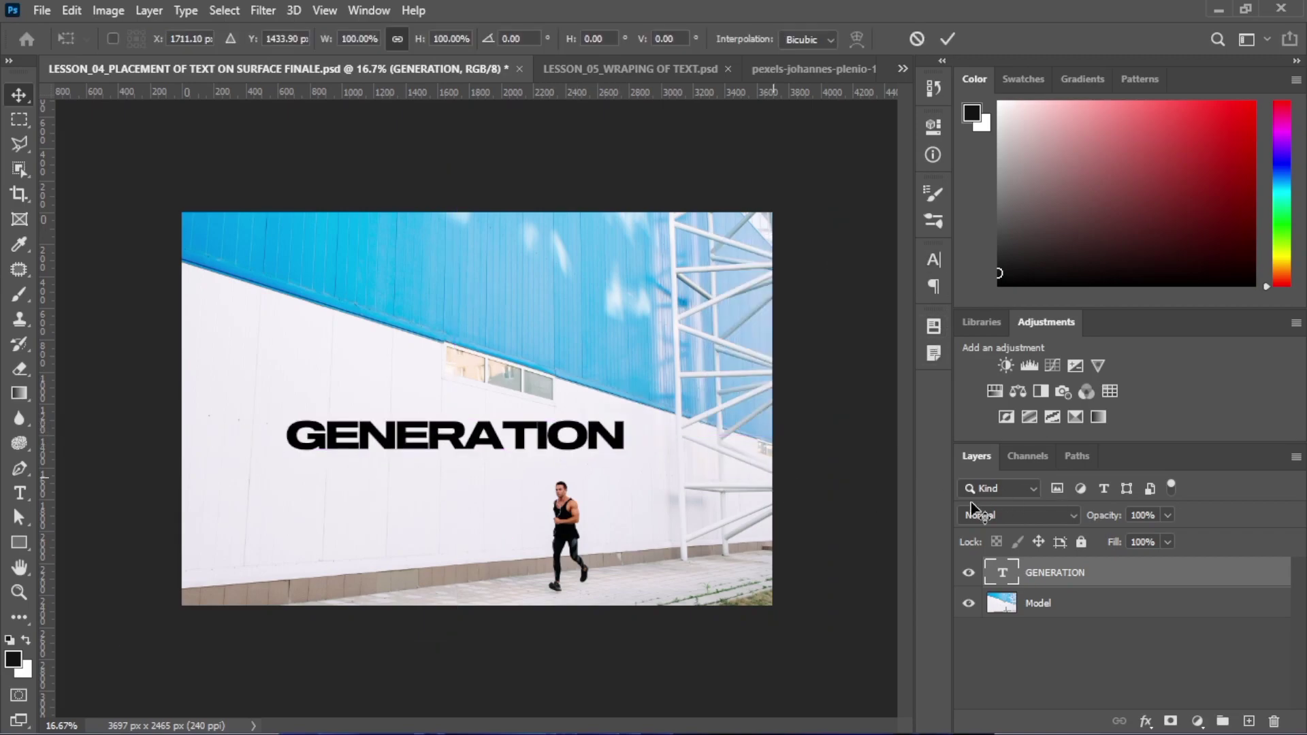
drag(674, 380, 676, 403)
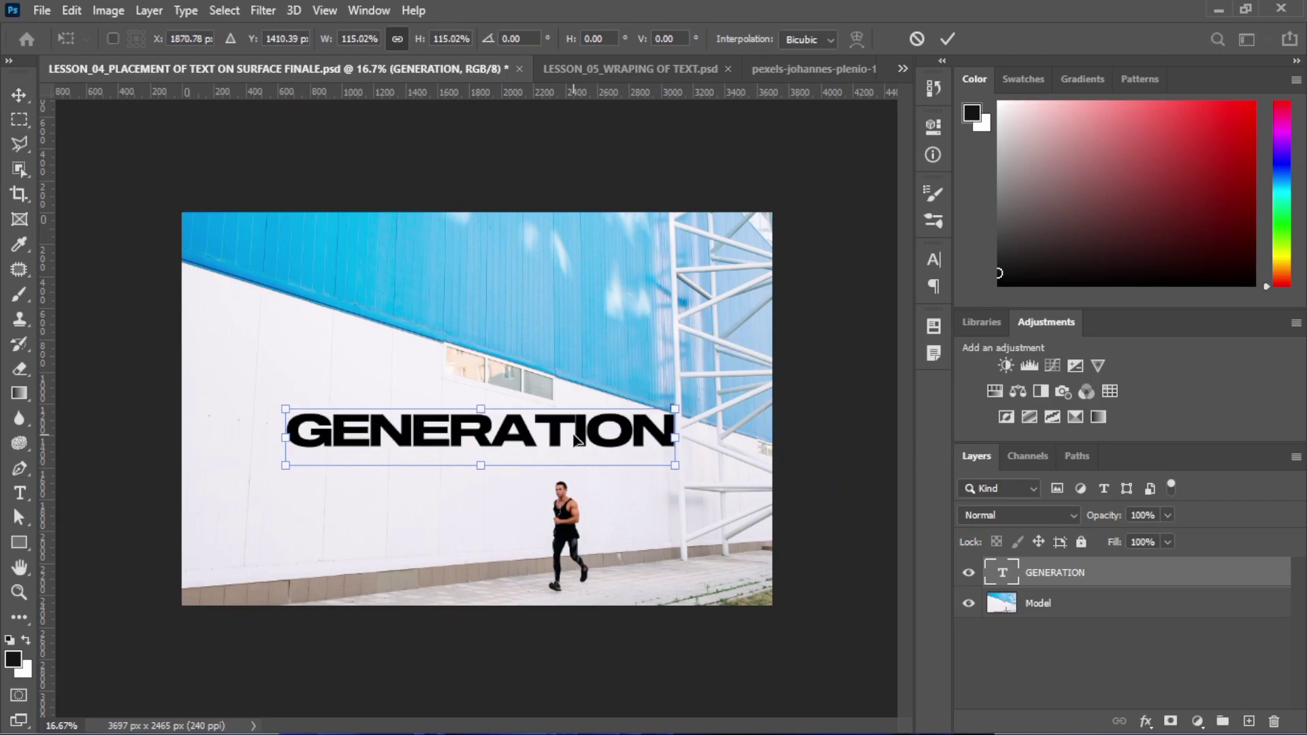
drag(544, 436, 509, 453)
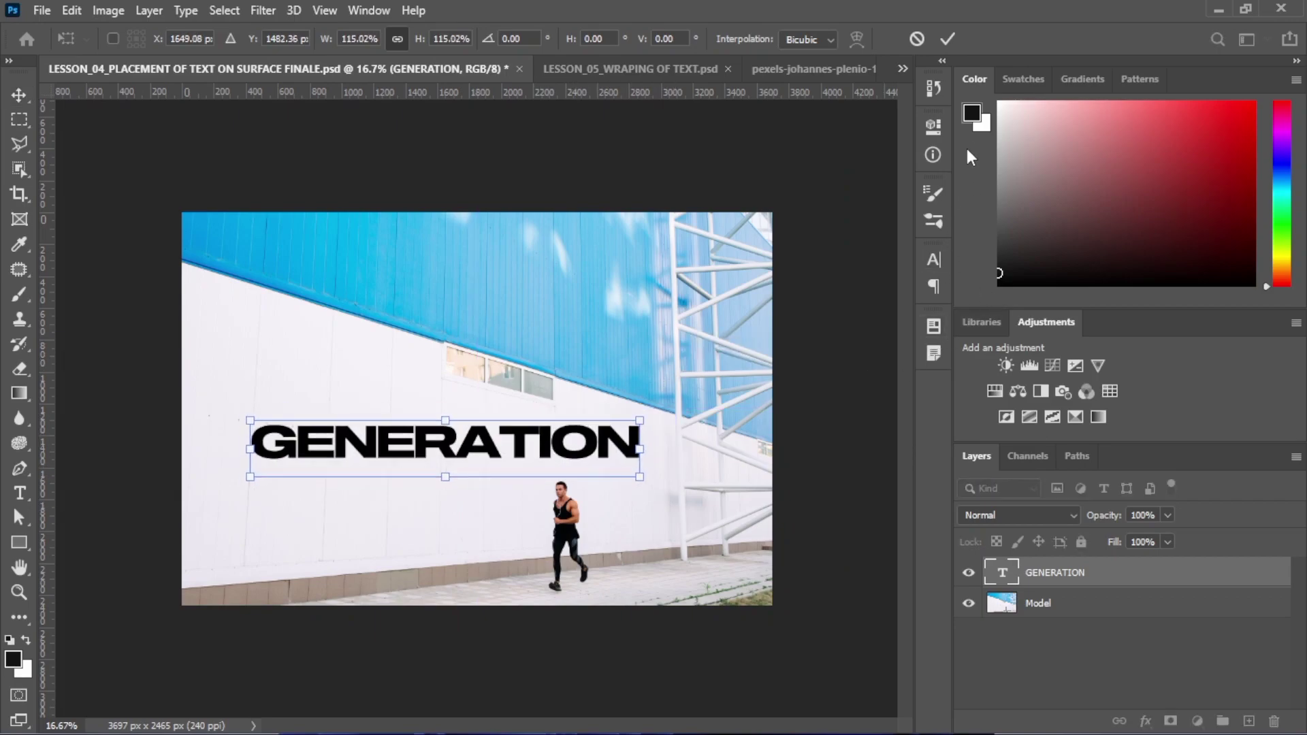
click(946, 38)
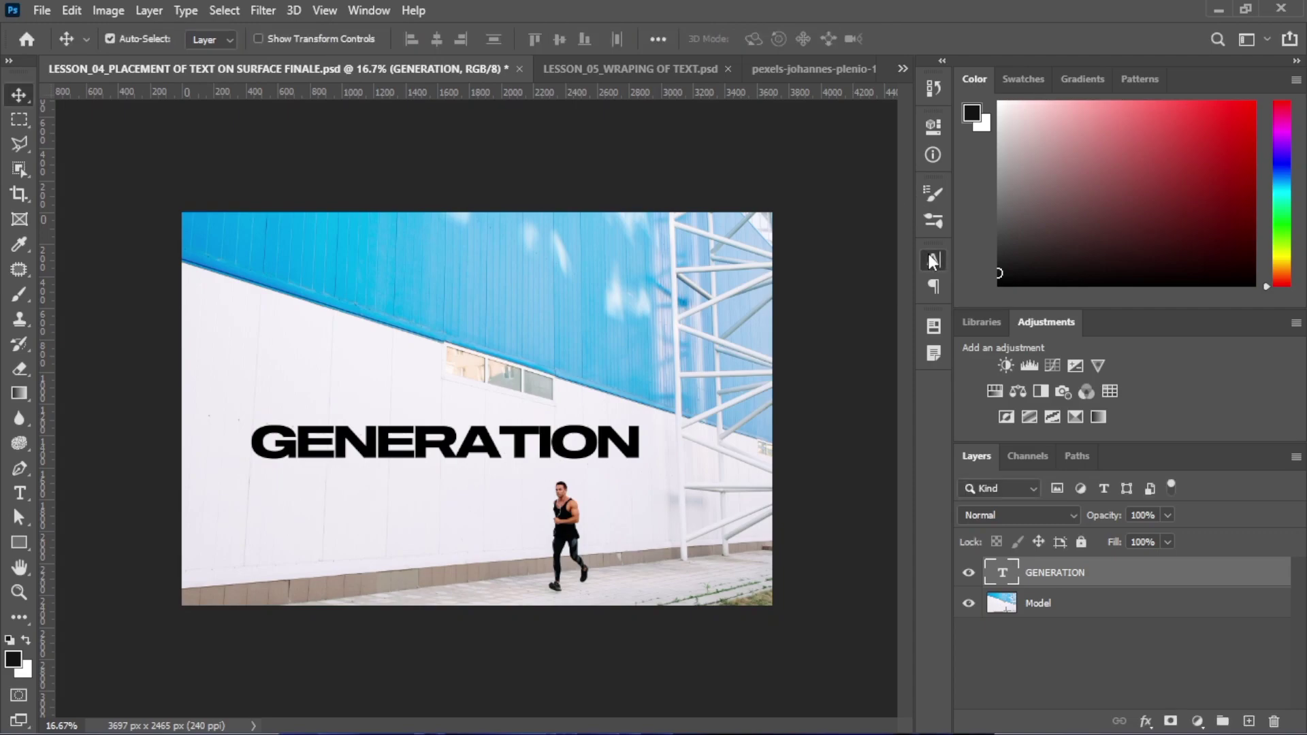
- Recolour the text to blue 0189b9, starting from a colour sampled off the building, and reposition it slightly
click(932, 260)
click(902, 388)
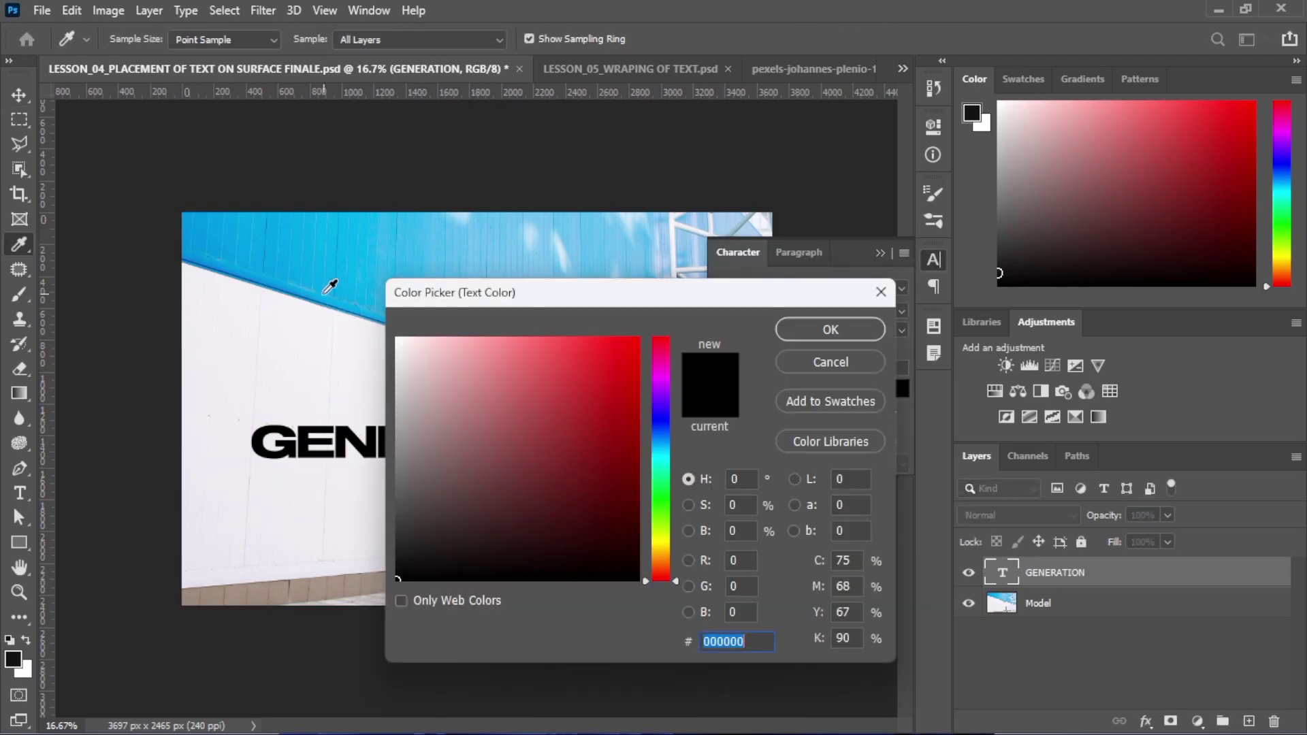
click(328, 296)
drag(634, 415, 638, 403)
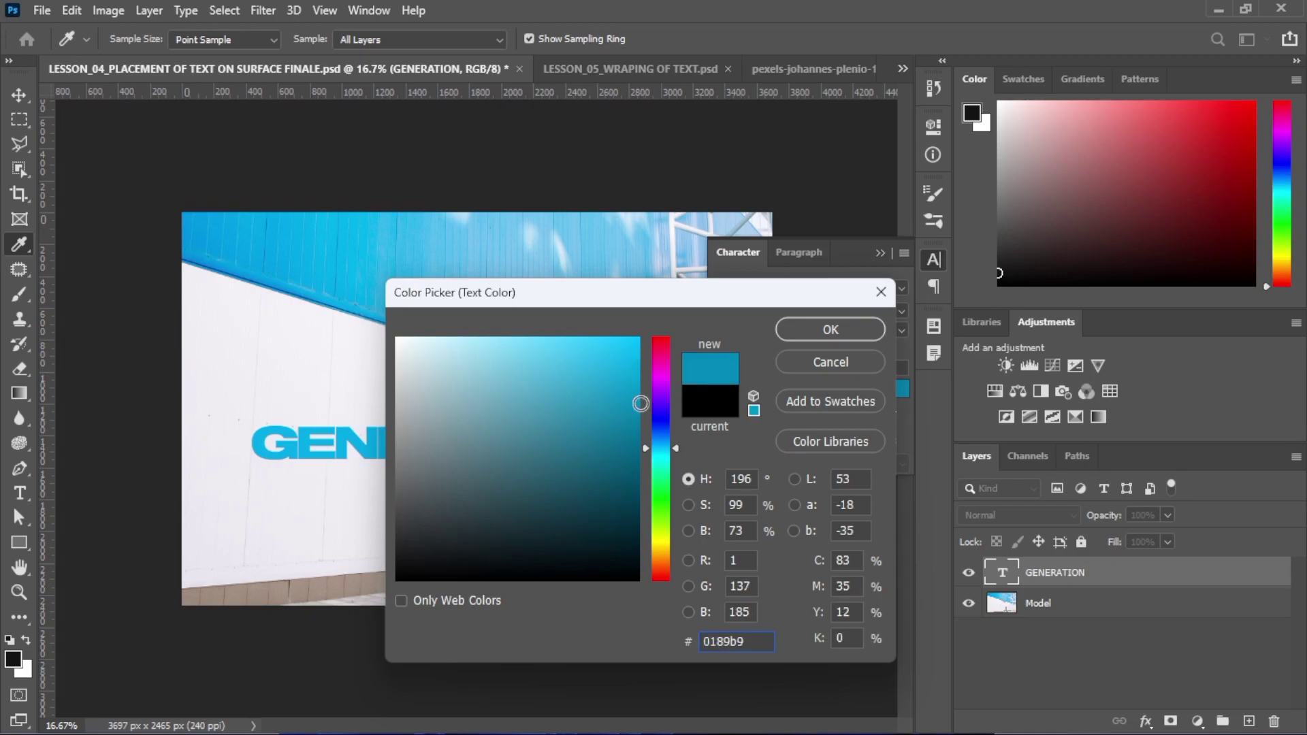
click(832, 329)
click(879, 254)
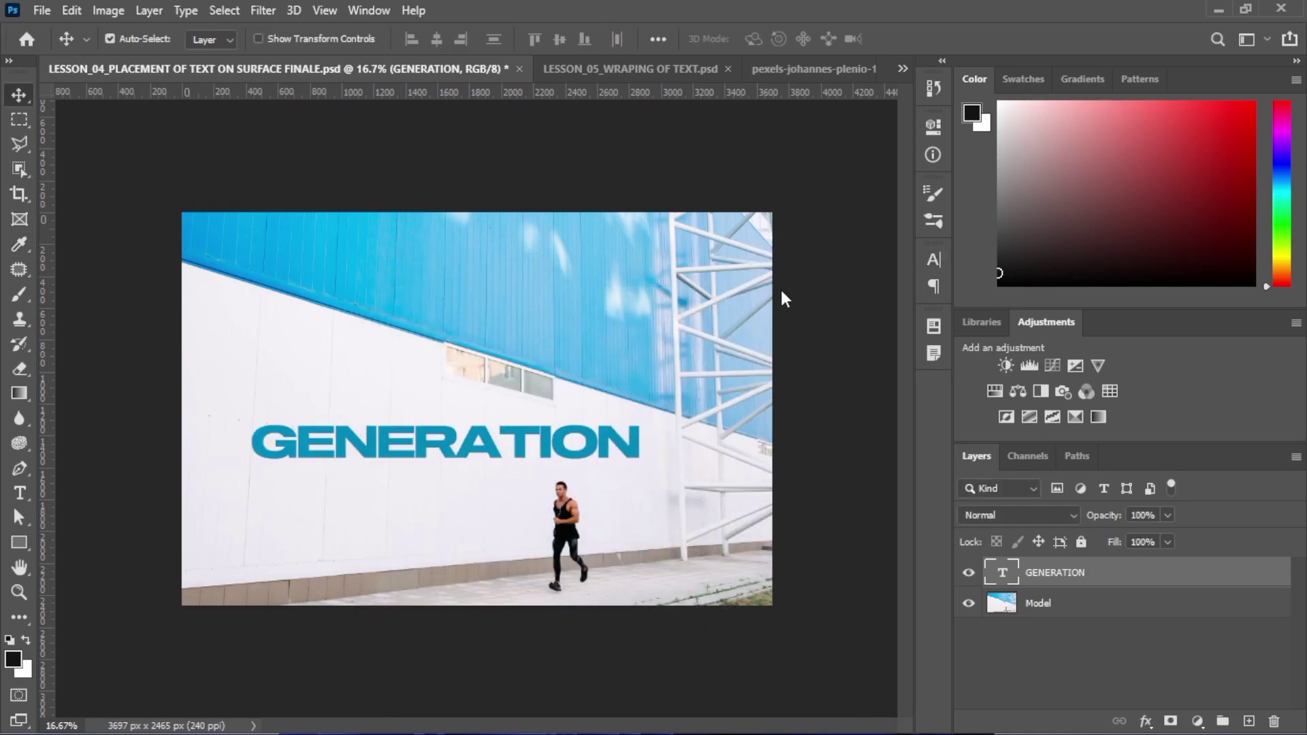
drag(474, 451, 495, 433)
- Load the GENERATION layer's letter shapes as a selection and copy the selected text
ctrl+click(1012, 574)
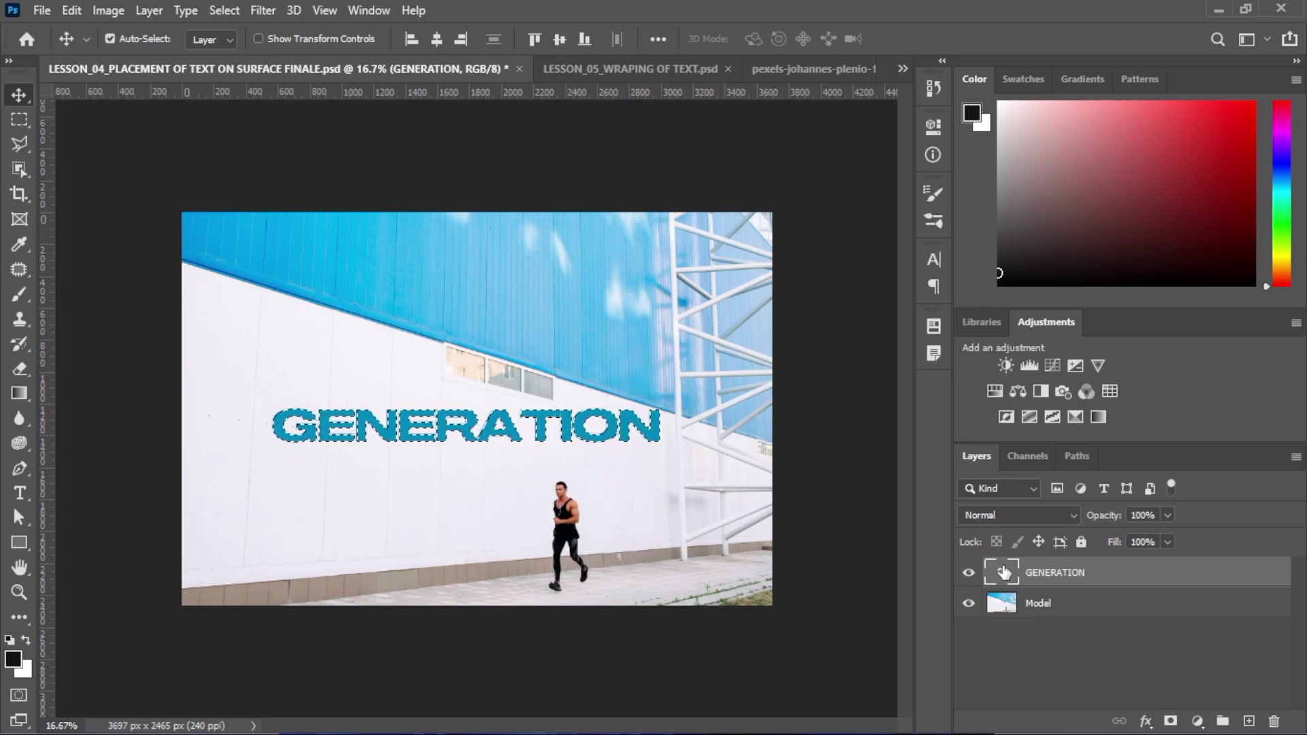
key(ctrl)
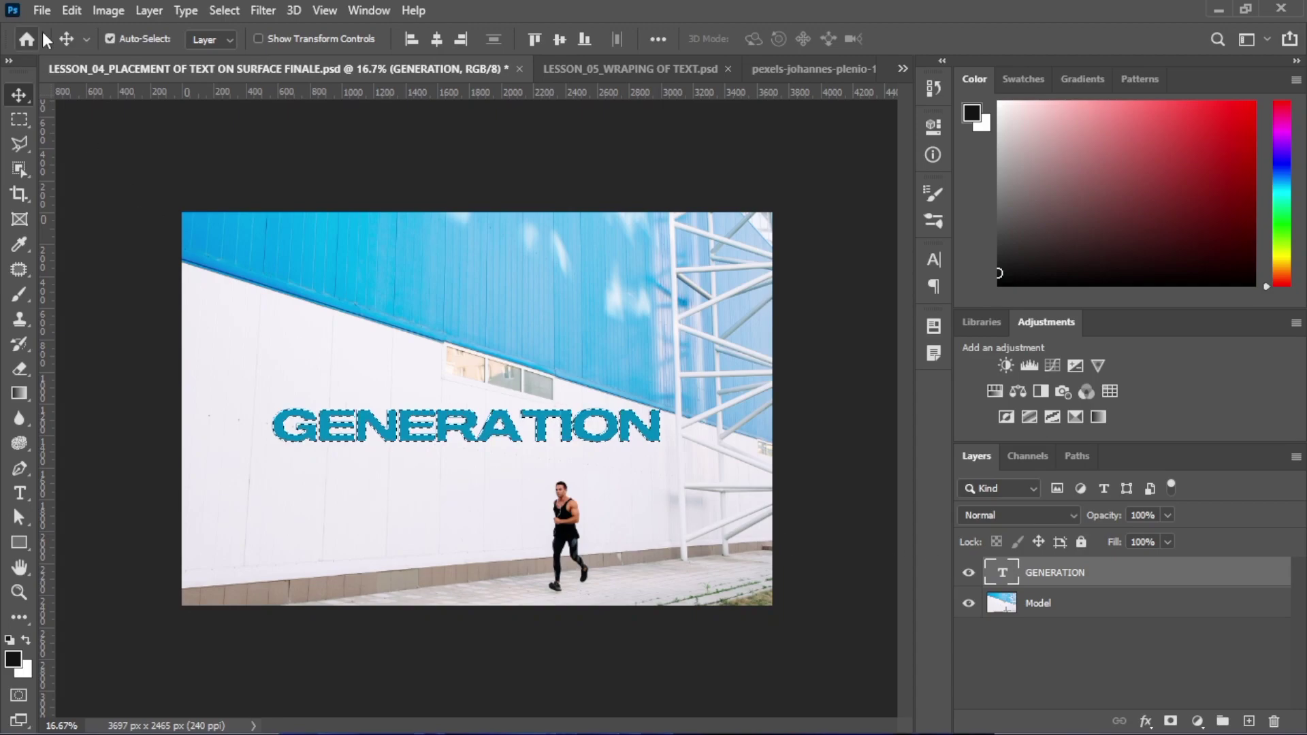
click(68, 11)
click(117, 143)
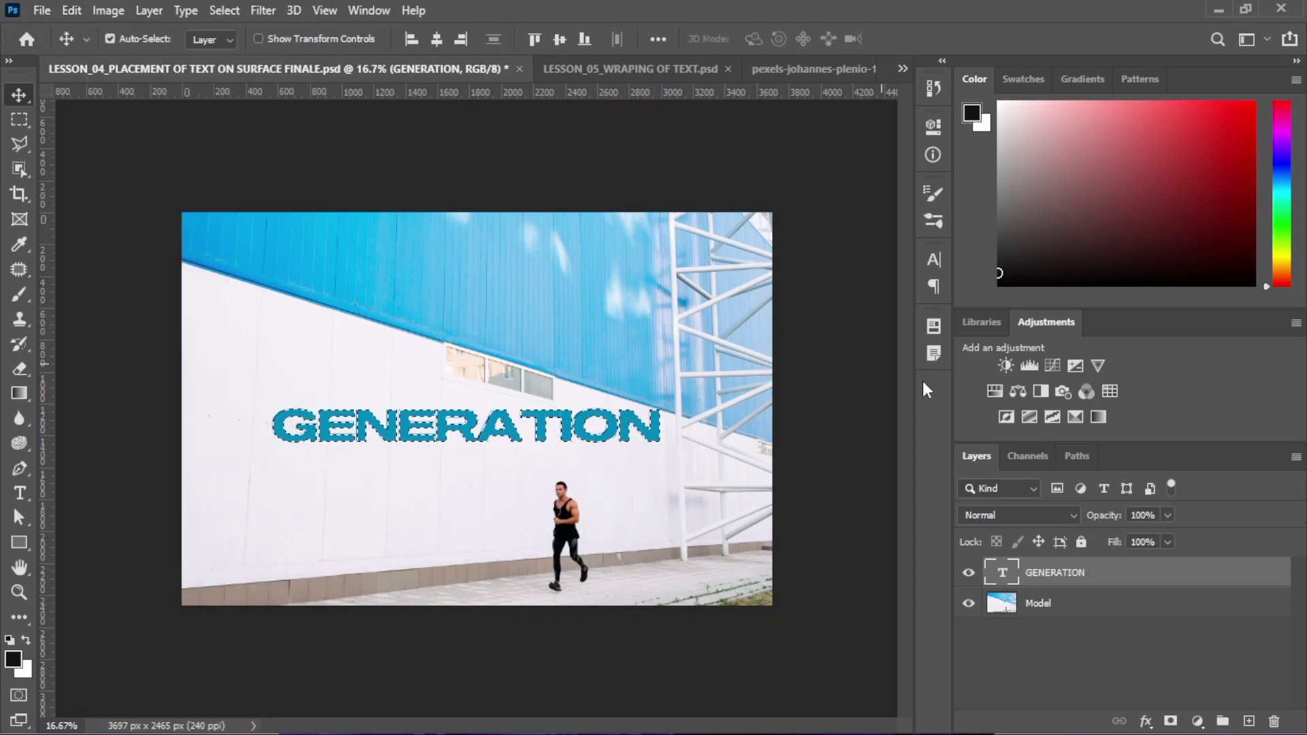
- Delete the GENERATION text layer and clear the remaining selection
drag(1147, 563, 1275, 721)
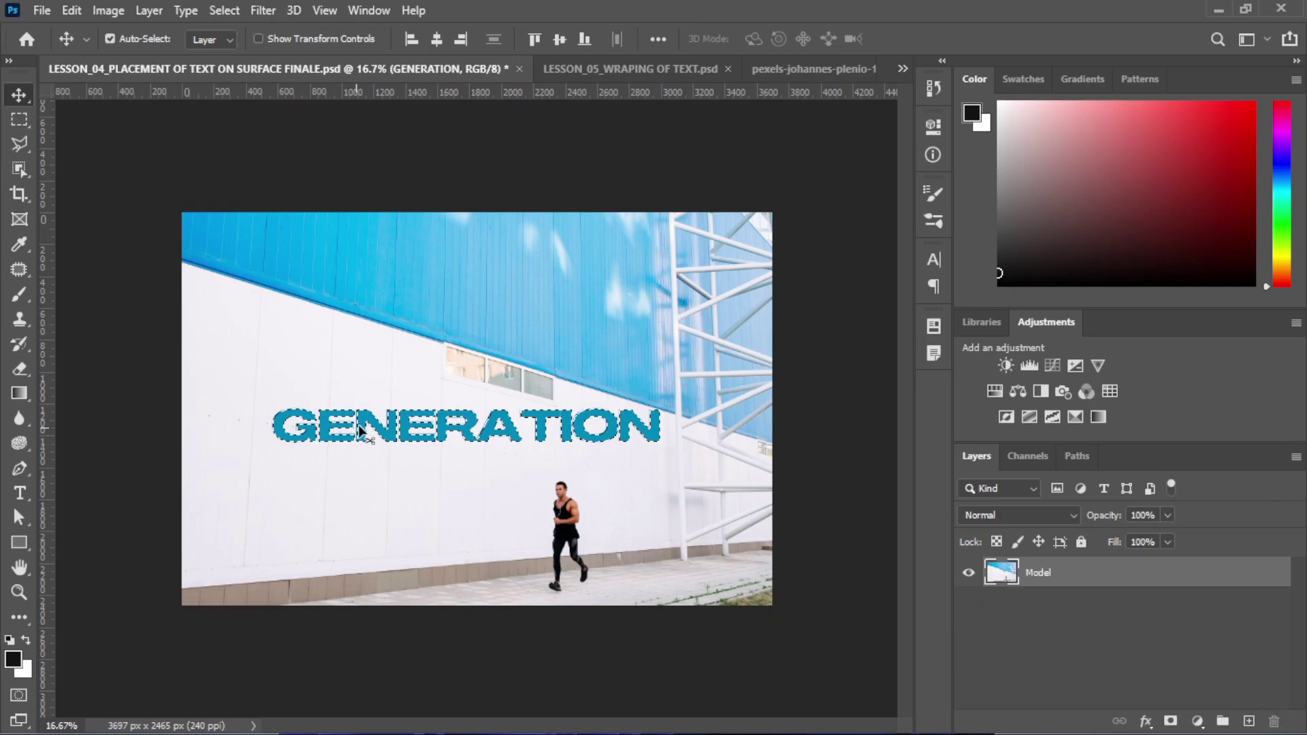
key(ctrl+d)
key(ctrl)
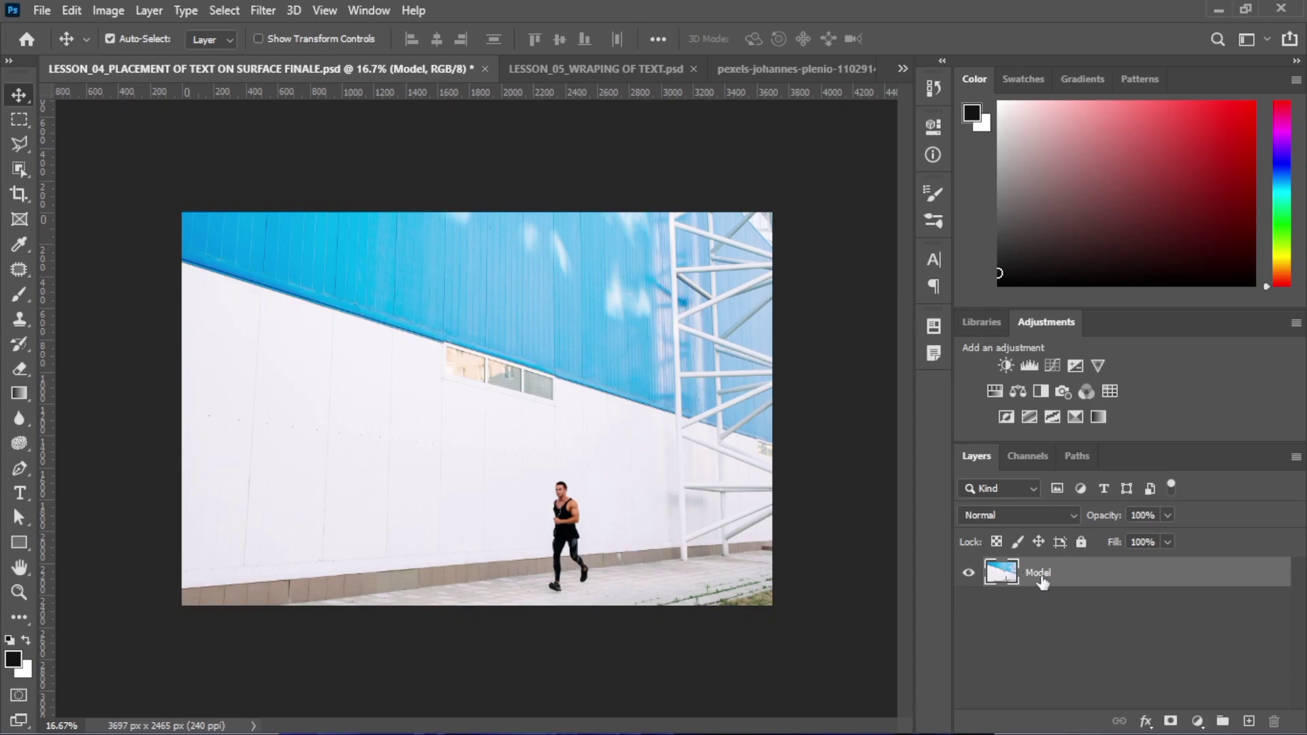
- Create a new empty layer above Model and name it "Vanishing Point"
click(1250, 722)
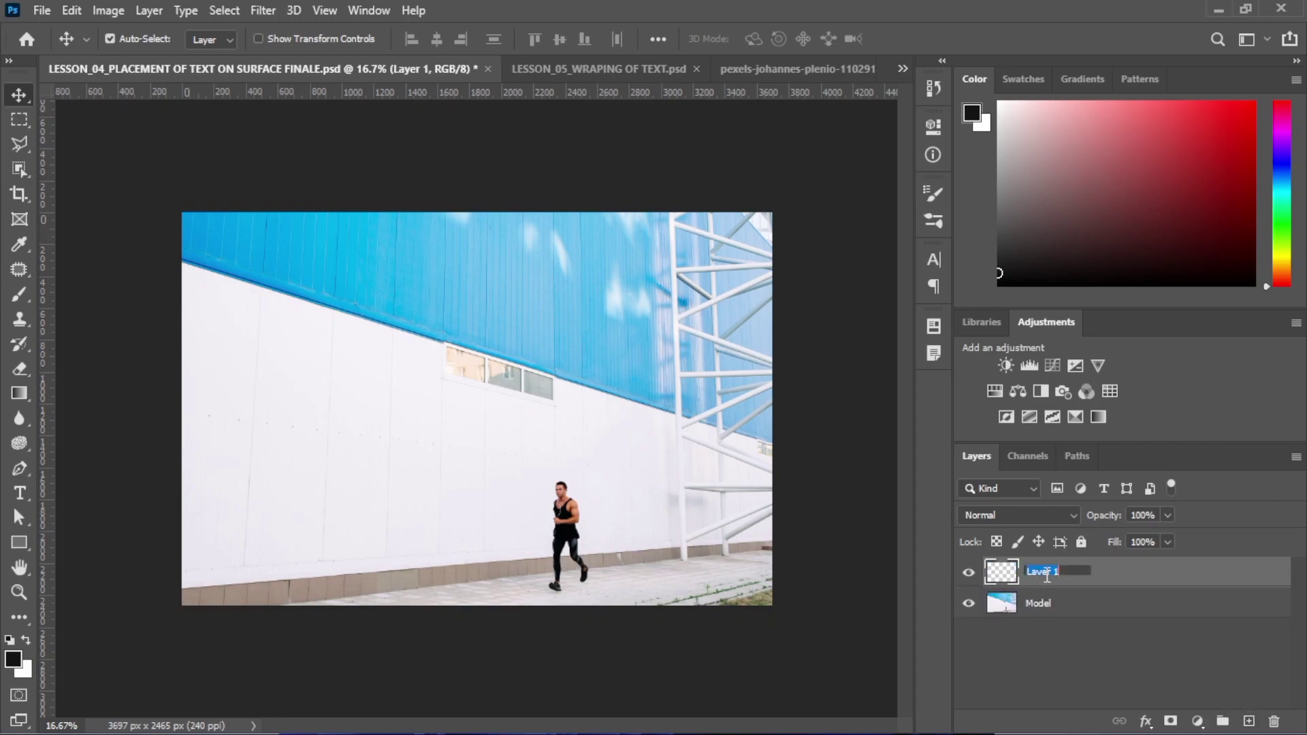
text(Vanishing Point)
key(Return)
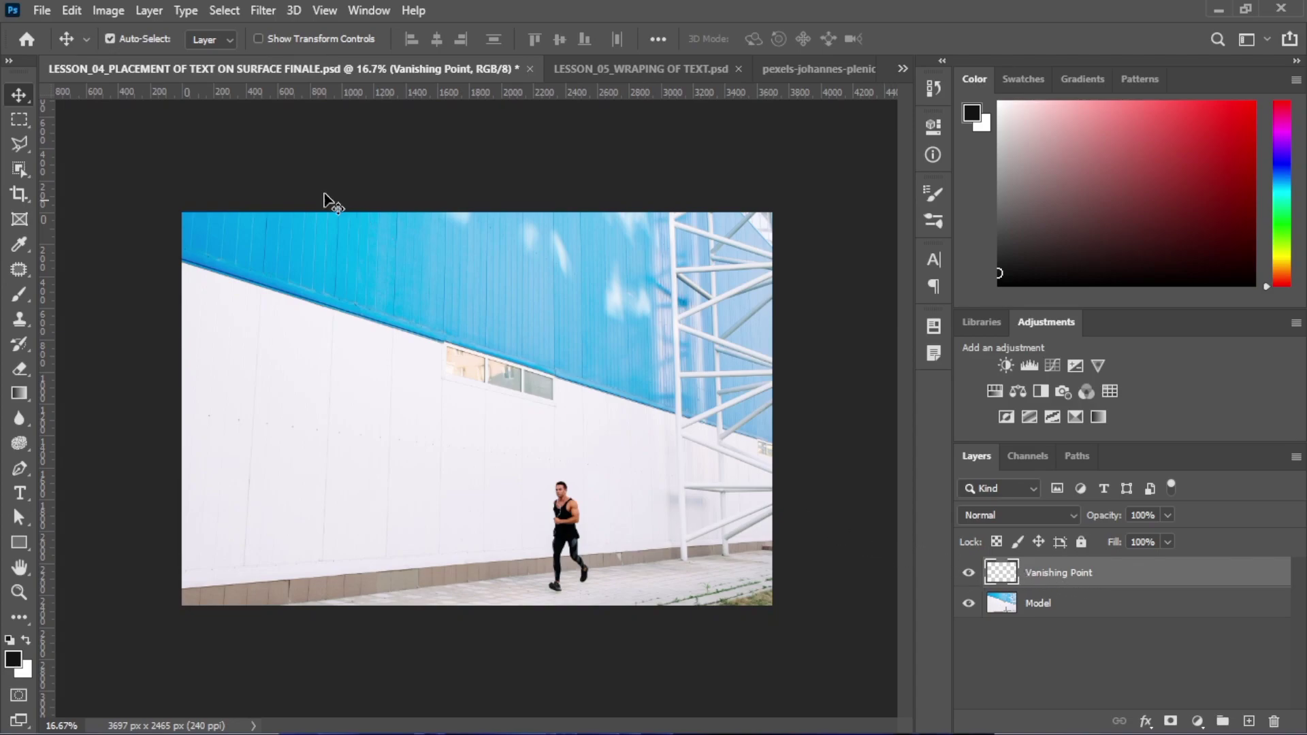
- Start the Vanishing Point filter and define a four-corner perspective plane covering most of the white wall
click(253, 11)
click(311, 180)
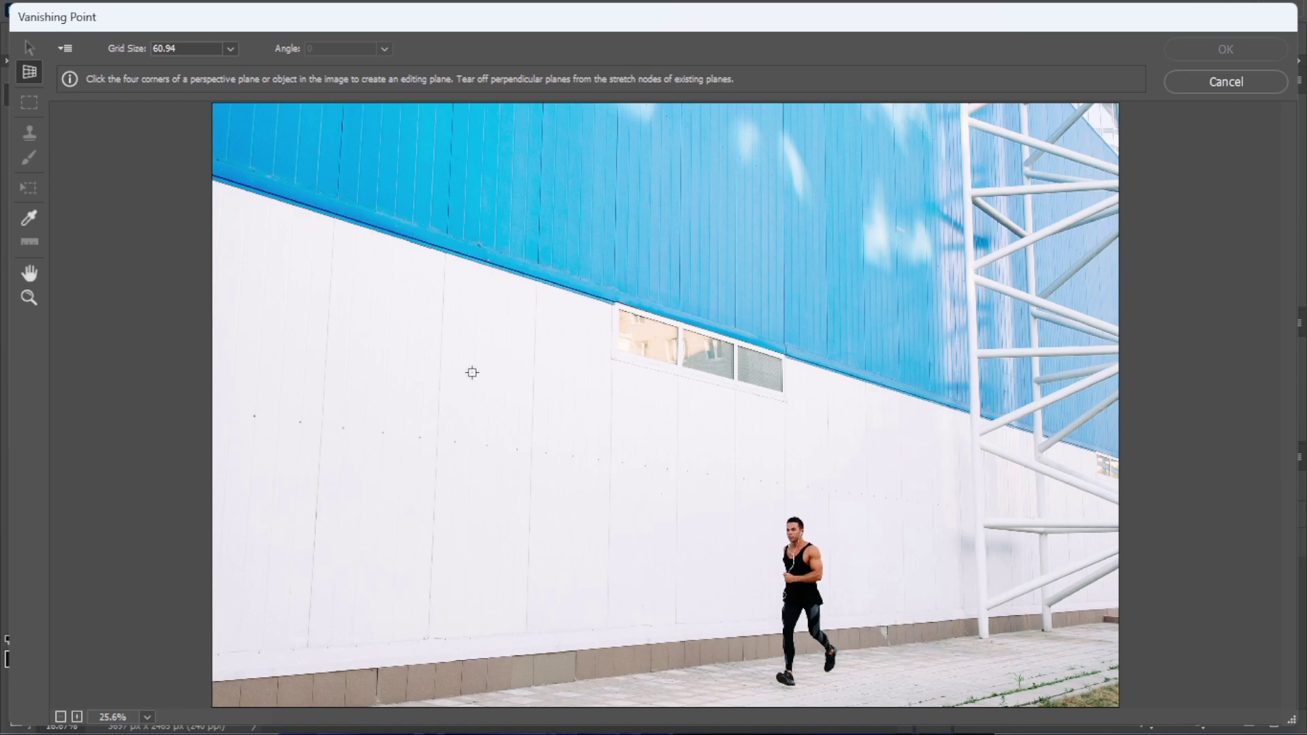
click(215, 264)
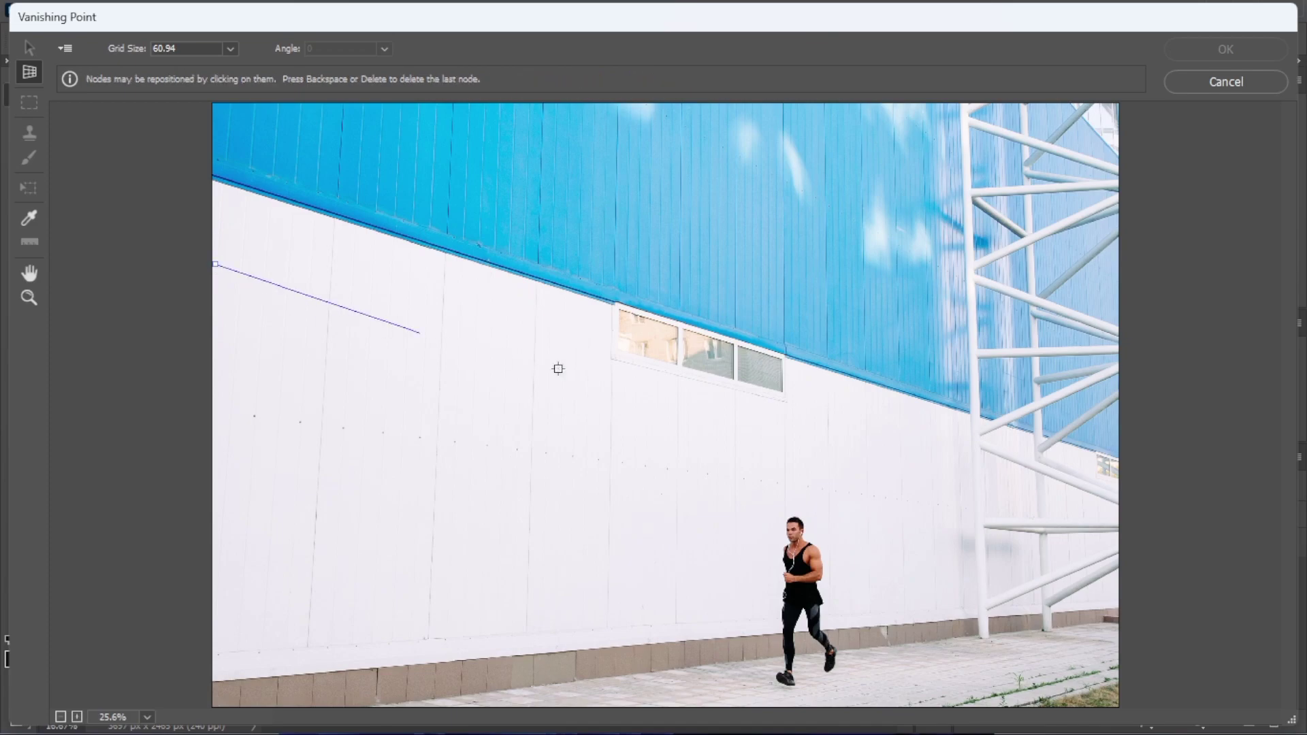
click(967, 444)
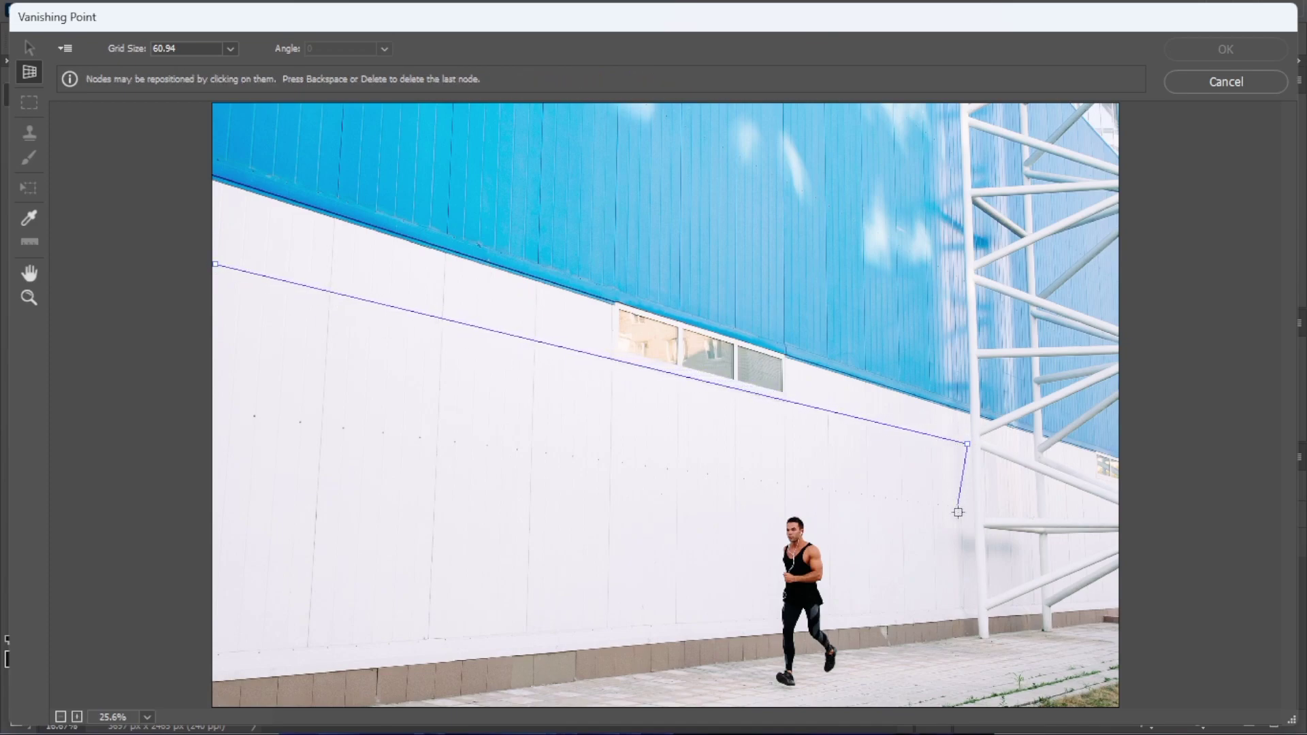
click(977, 618)
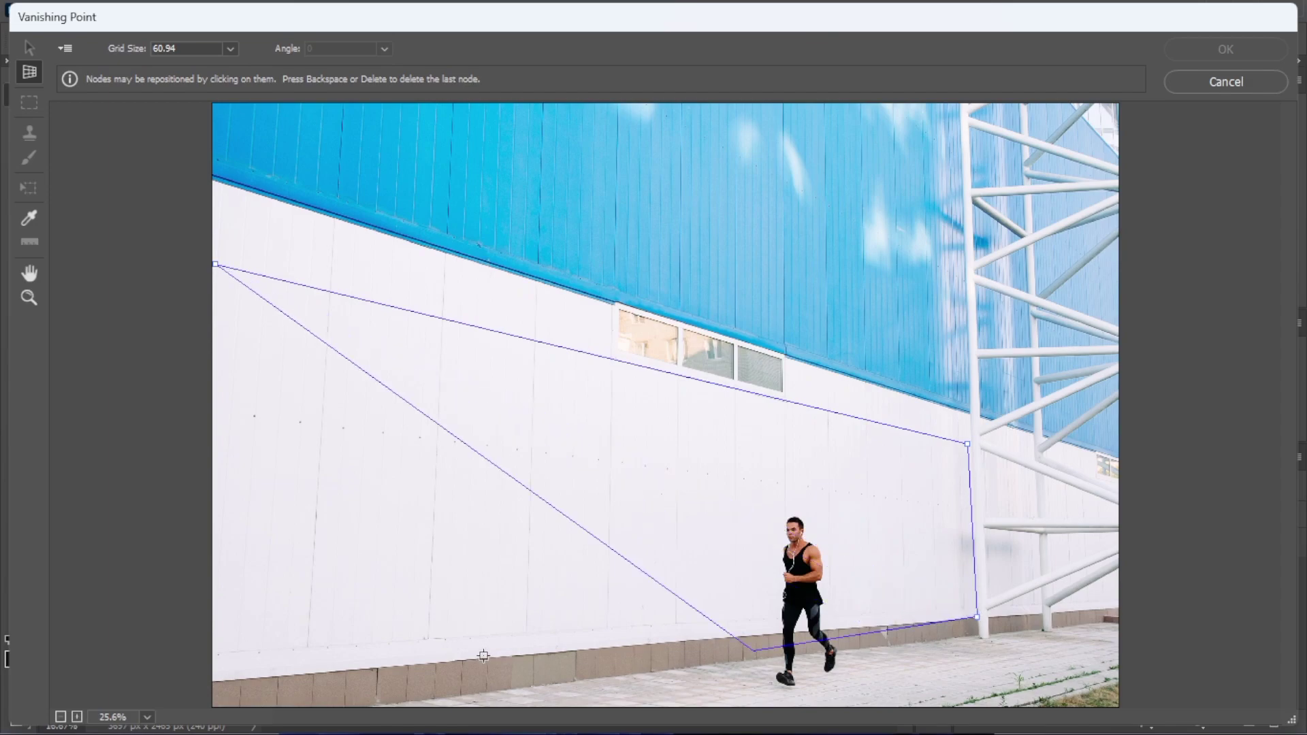
click(212, 679)
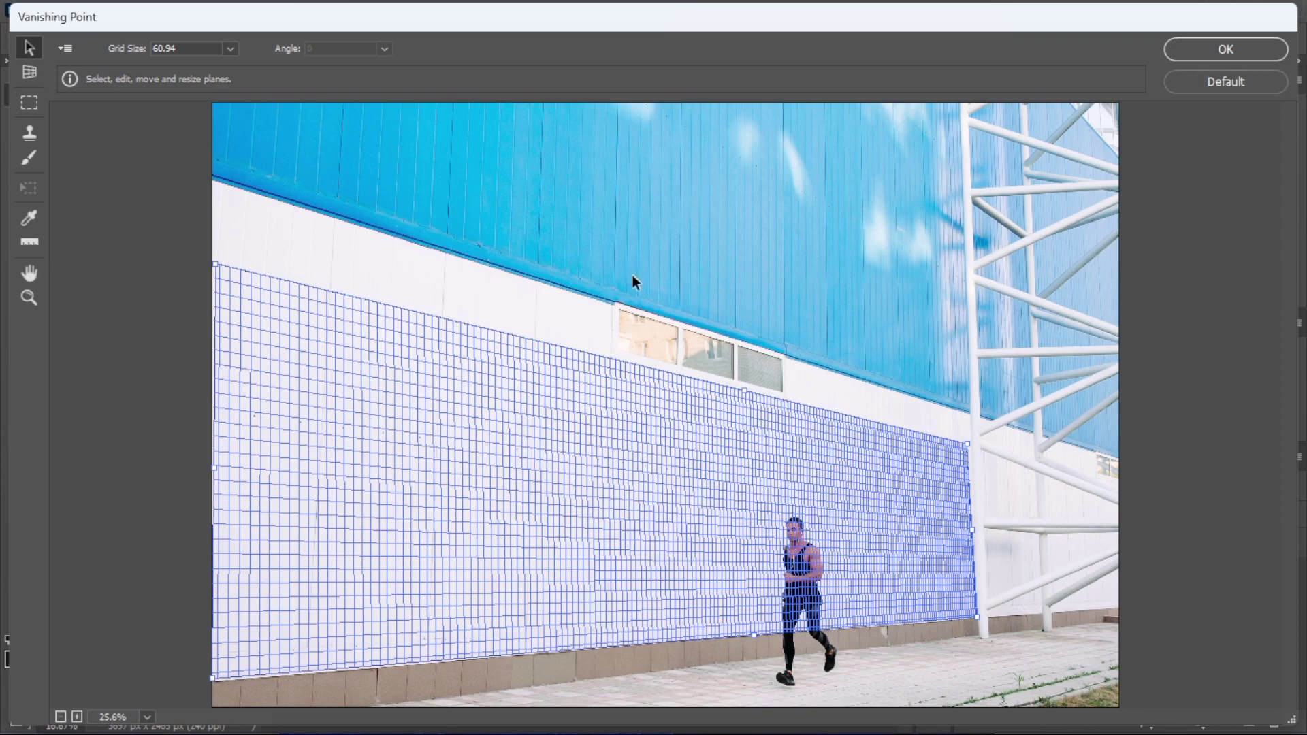
- Paste the copied GENERATION text and place it on the wall's perspective plane
key(ctrl+v)
drag(501, 137, 700, 543)
- Scale the pasted text with the Transform tool so it spans most of the perspective plane's width
key(t)
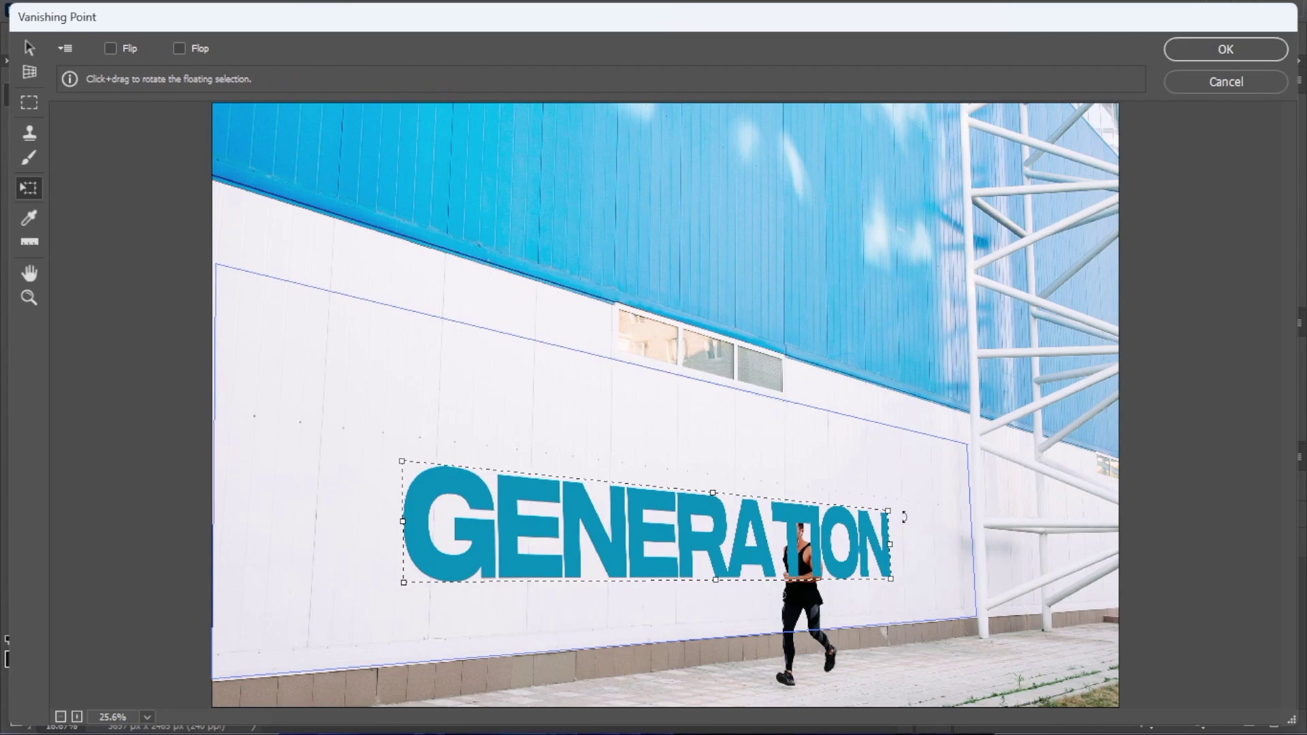
drag(888, 511, 937, 494)
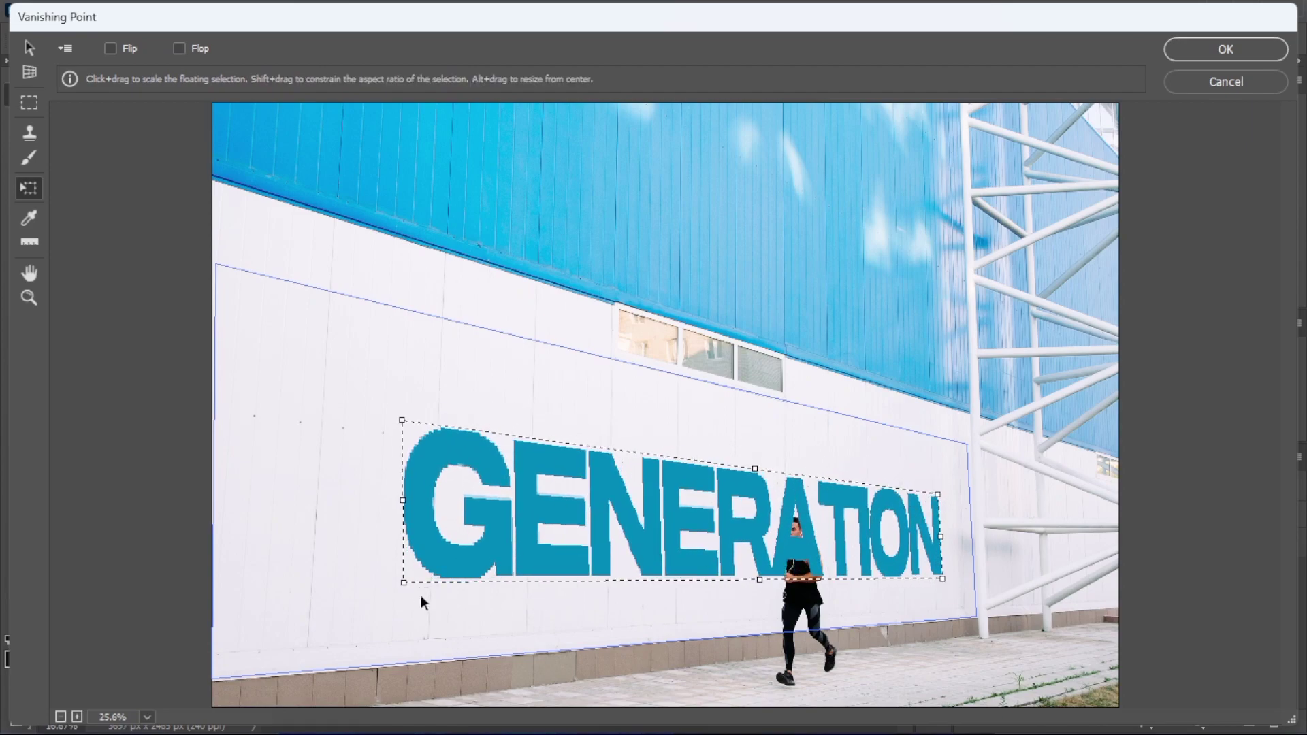
drag(404, 582, 309, 606)
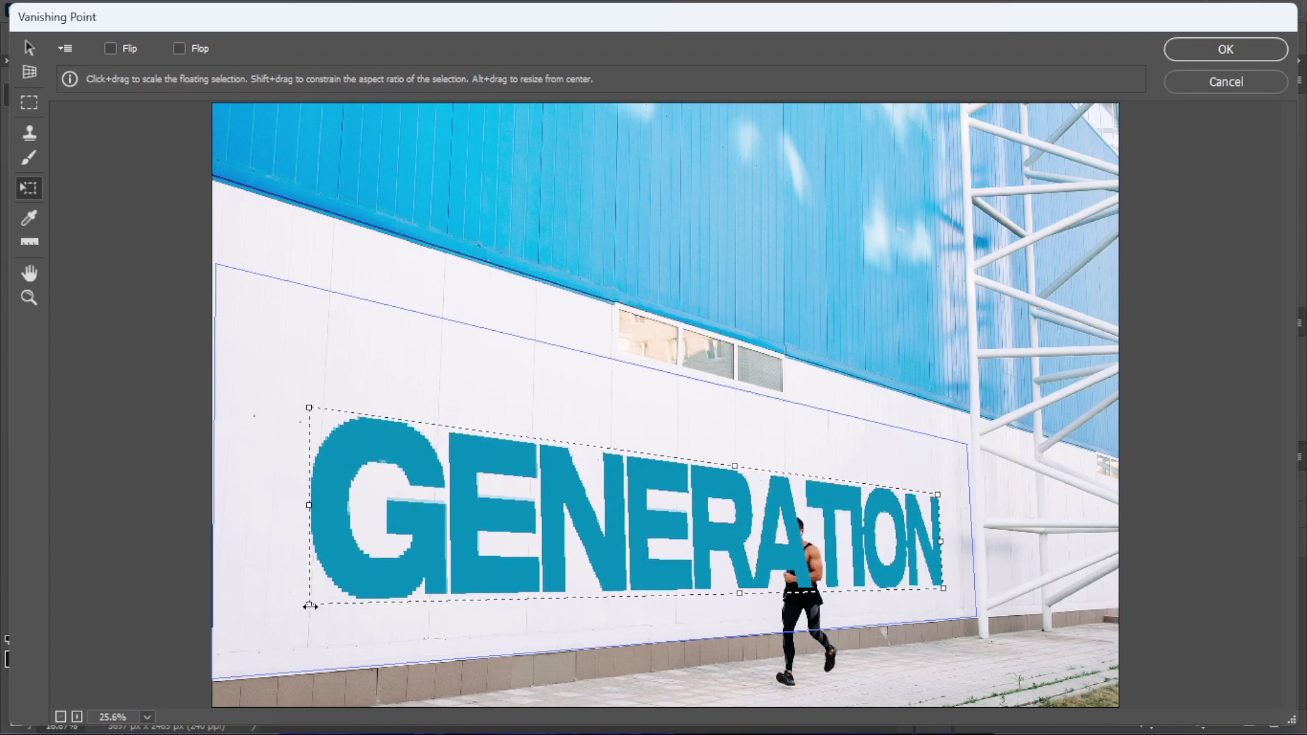
drag(309, 407, 286, 410)
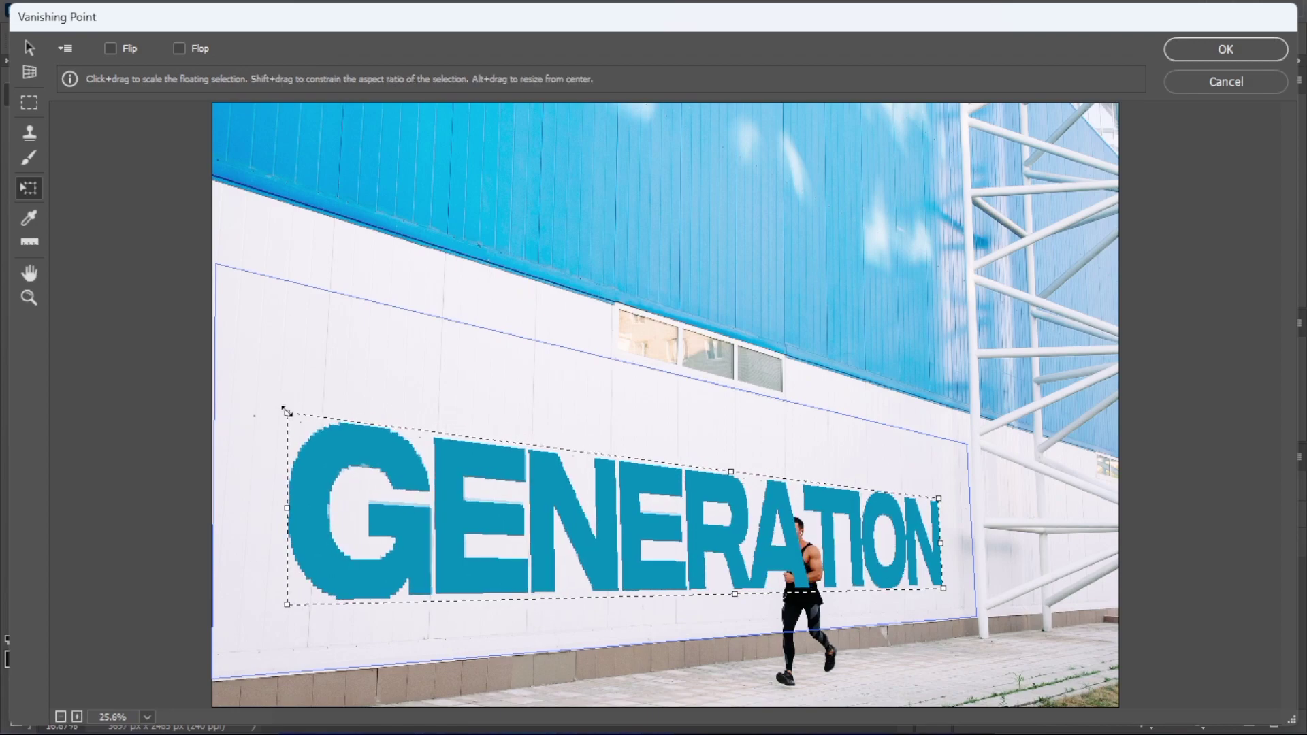
drag(730, 472, 730, 473)
drag(290, 606, 262, 615)
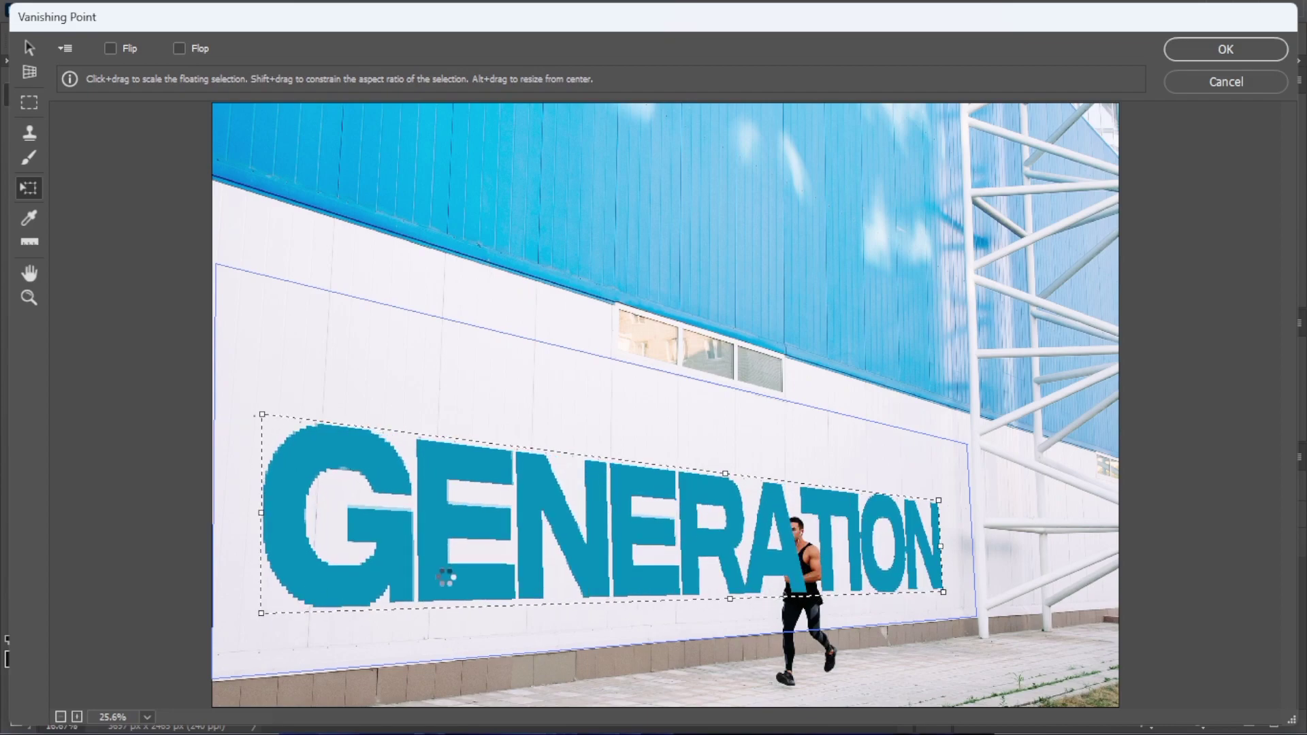
- Reposition and slightly shrink the GENERATION text on the wall's perspective plane and apply the Vanishing Point filter
drag(475, 535, 506, 522)
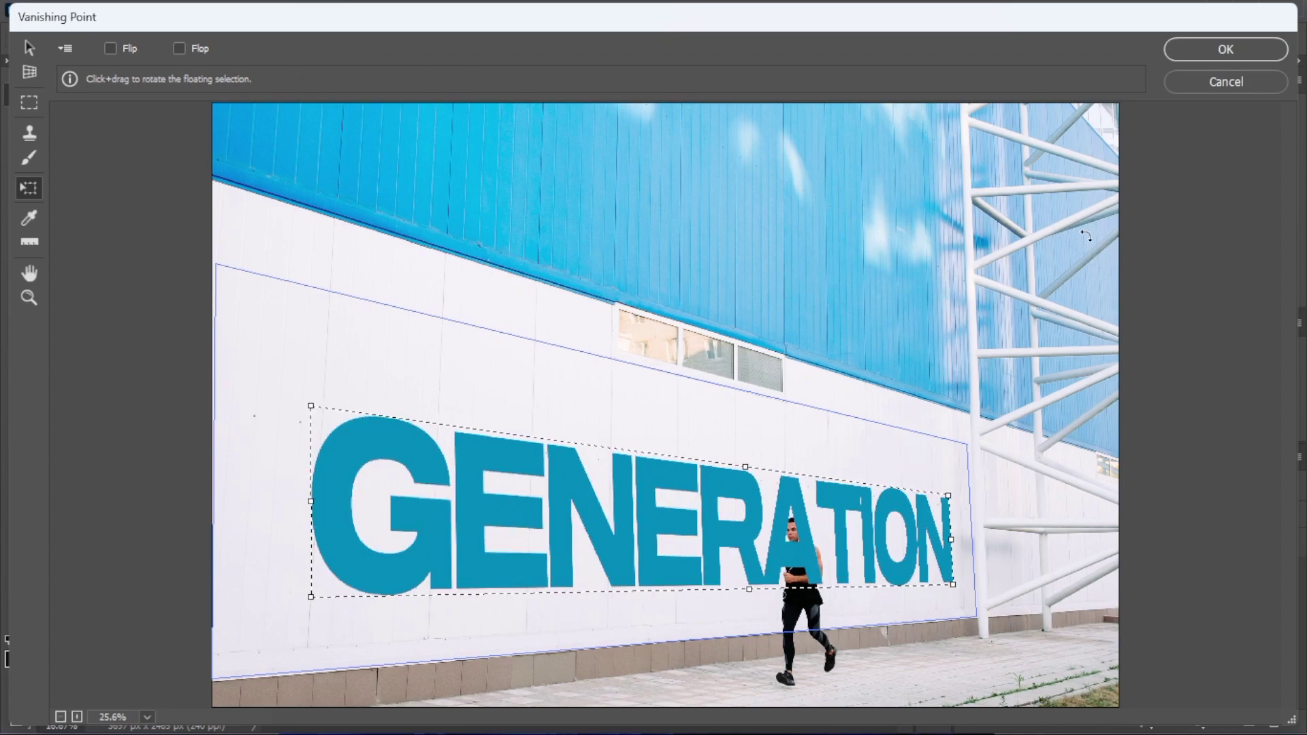
click(1200, 48)
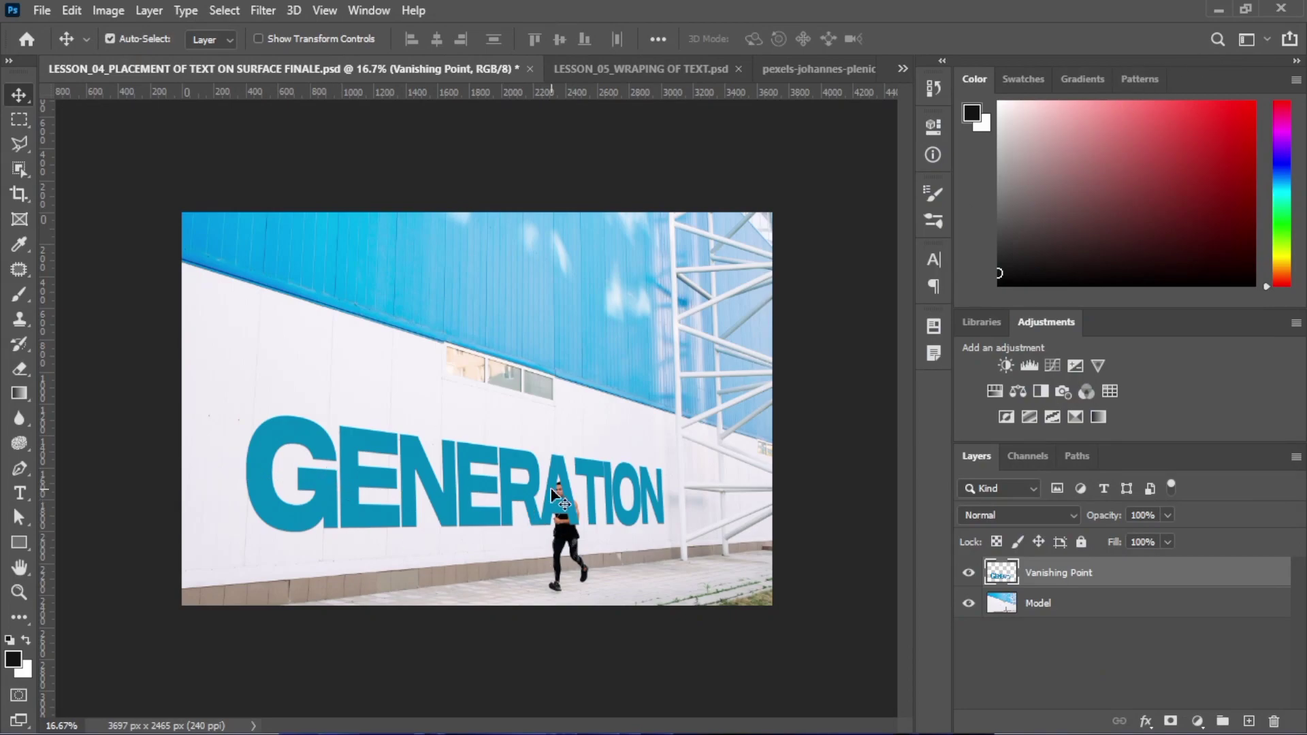
key(ctrl+plus)
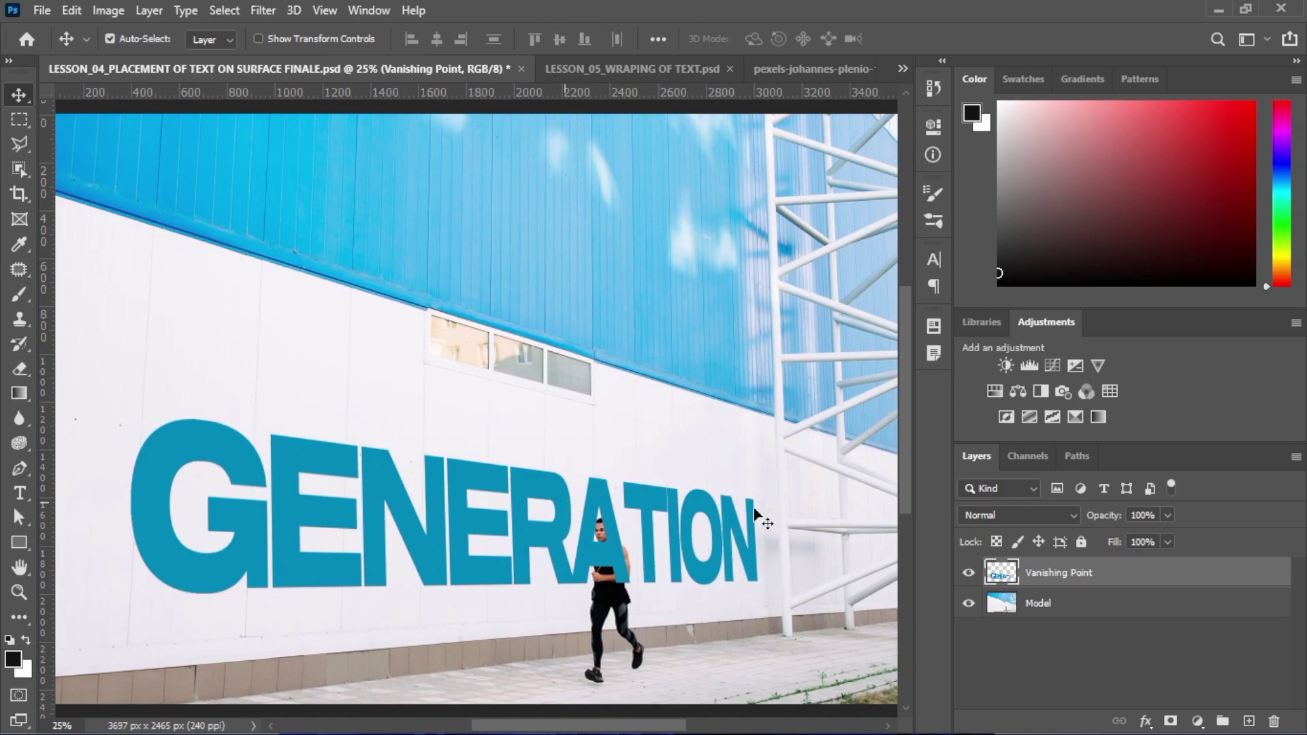
scroll(728, 520, down, 1)
scroll(844, 402, down, 1)
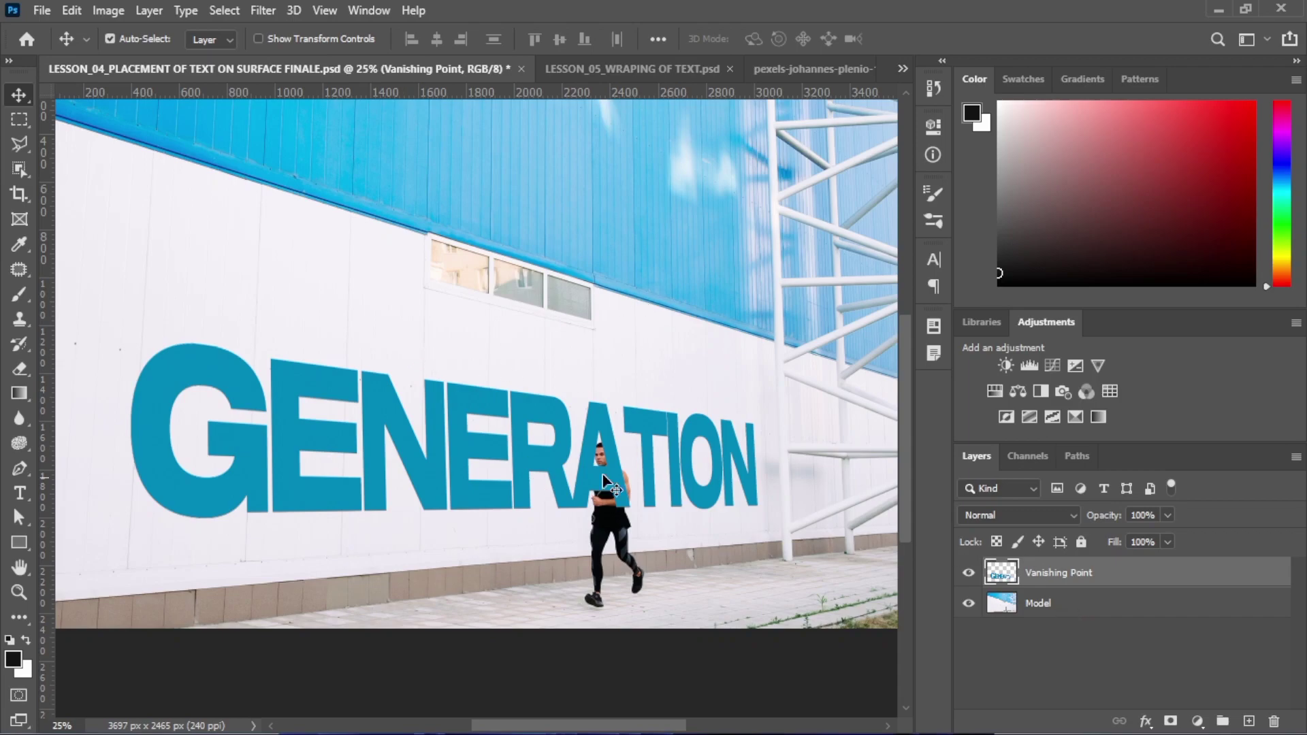
- Hide the Vanishing Point layer and select the running man on the Model layer with the Object Selection tool
click(1051, 609)
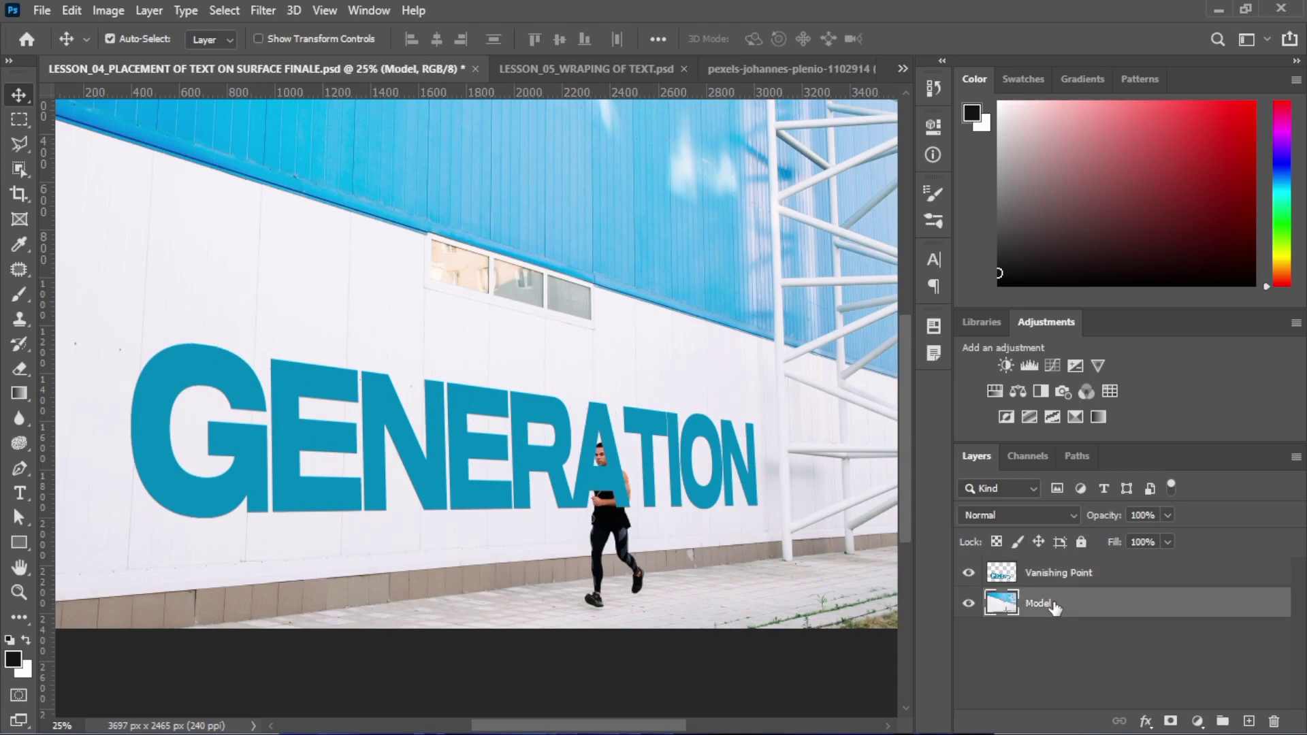
click(967, 574)
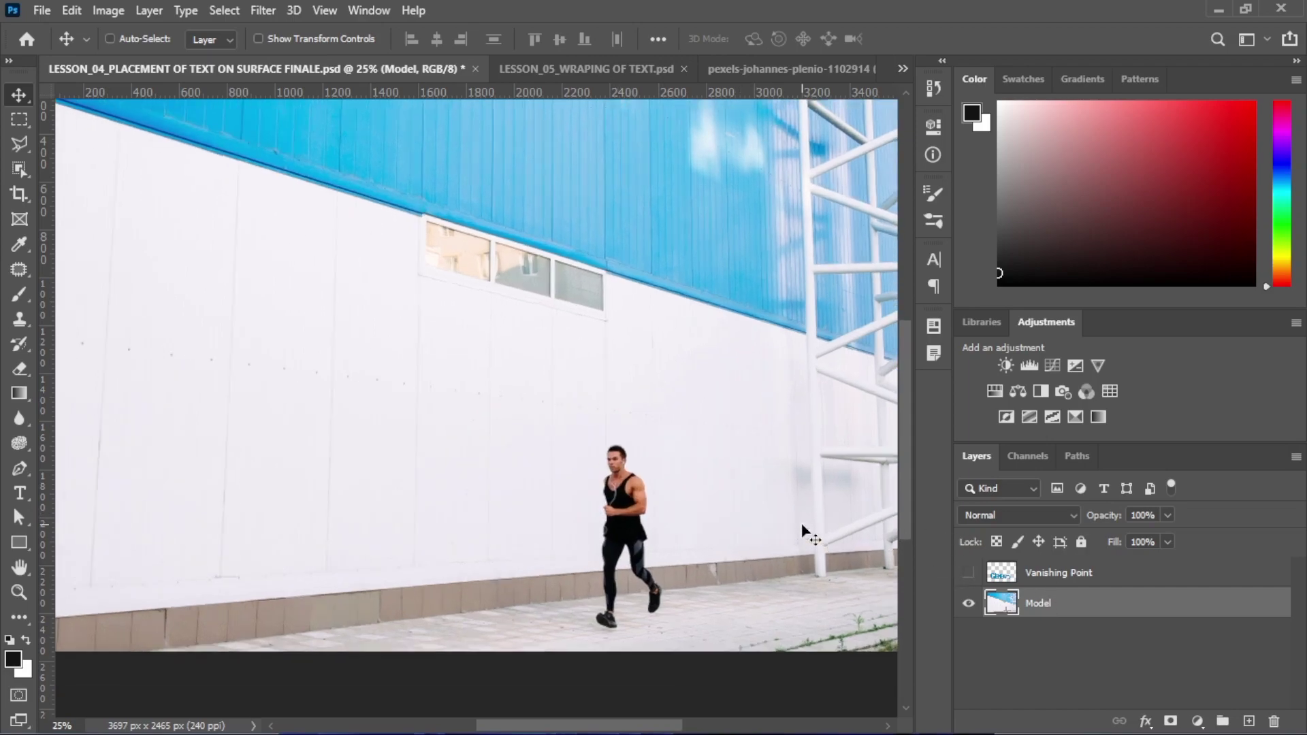
key(ctrl+plus)
key(ctrl+plus)
scroll(695, 534, down, 3)
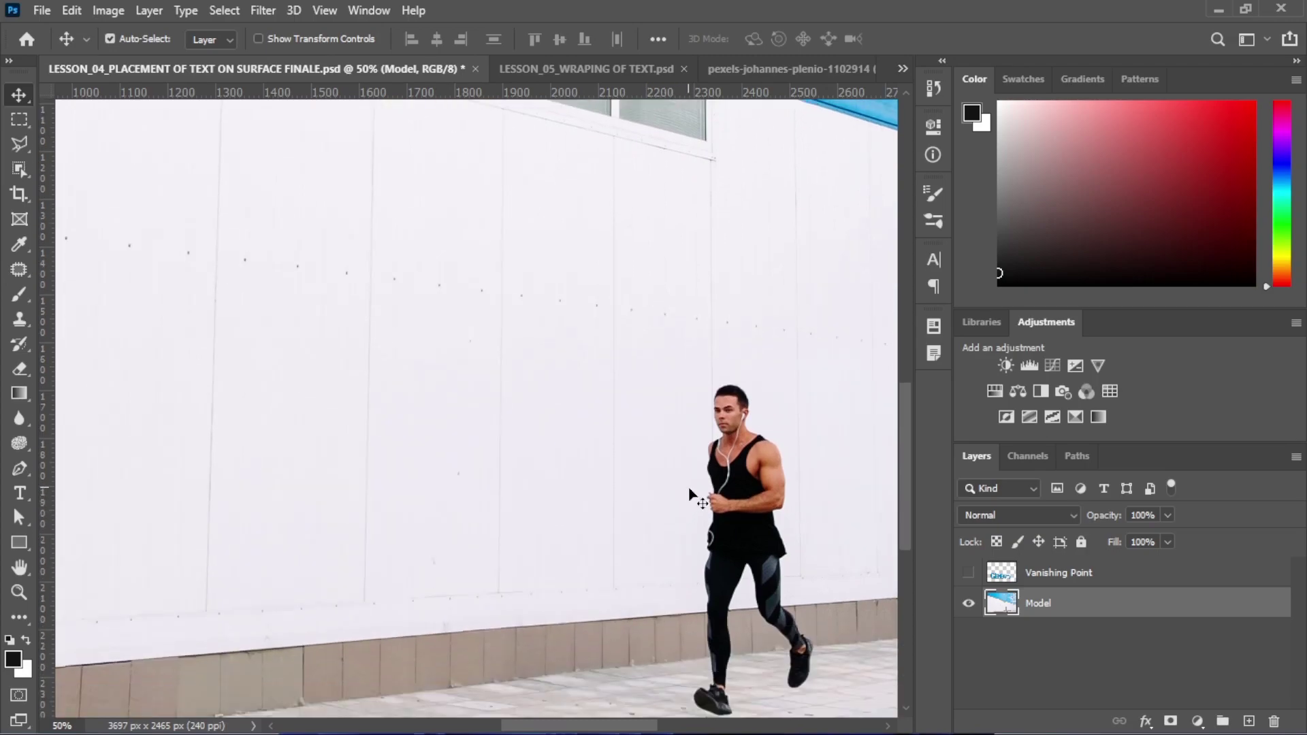
drag(595, 723, 632, 730)
click(22, 166)
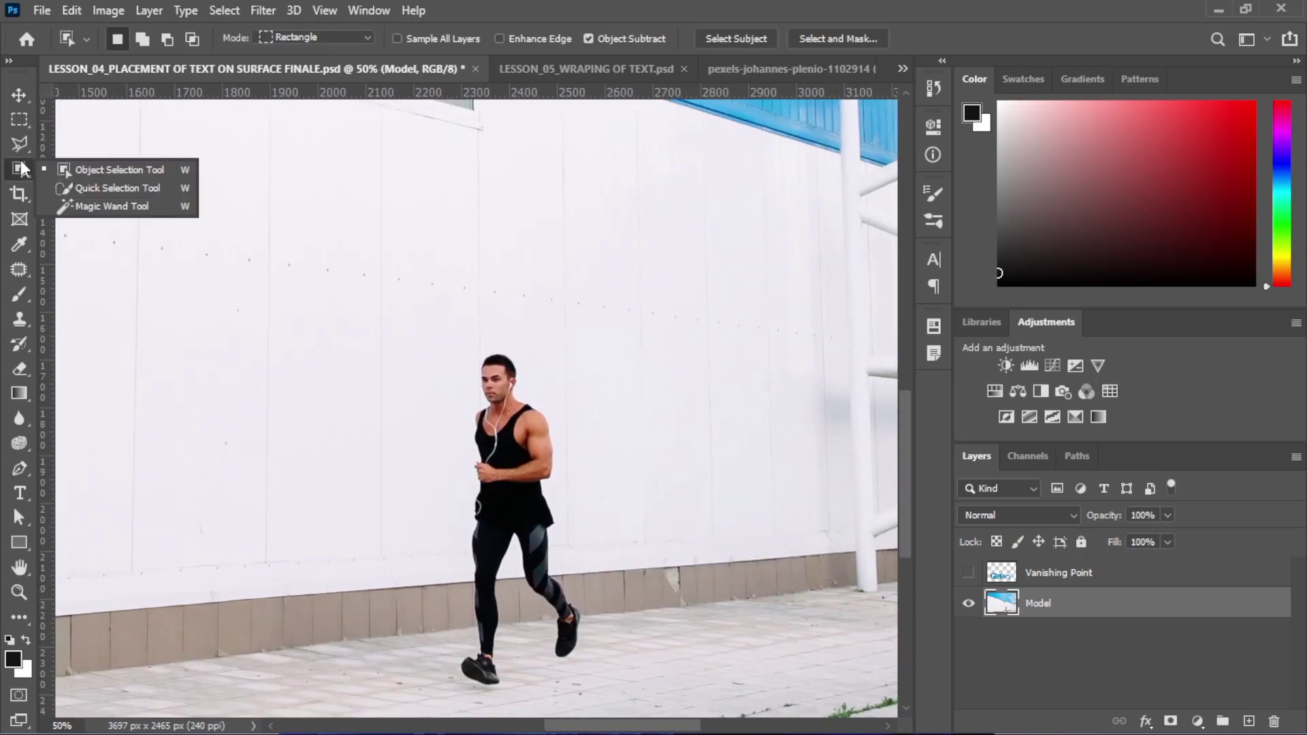
click(101, 172)
drag(443, 331, 593, 691)
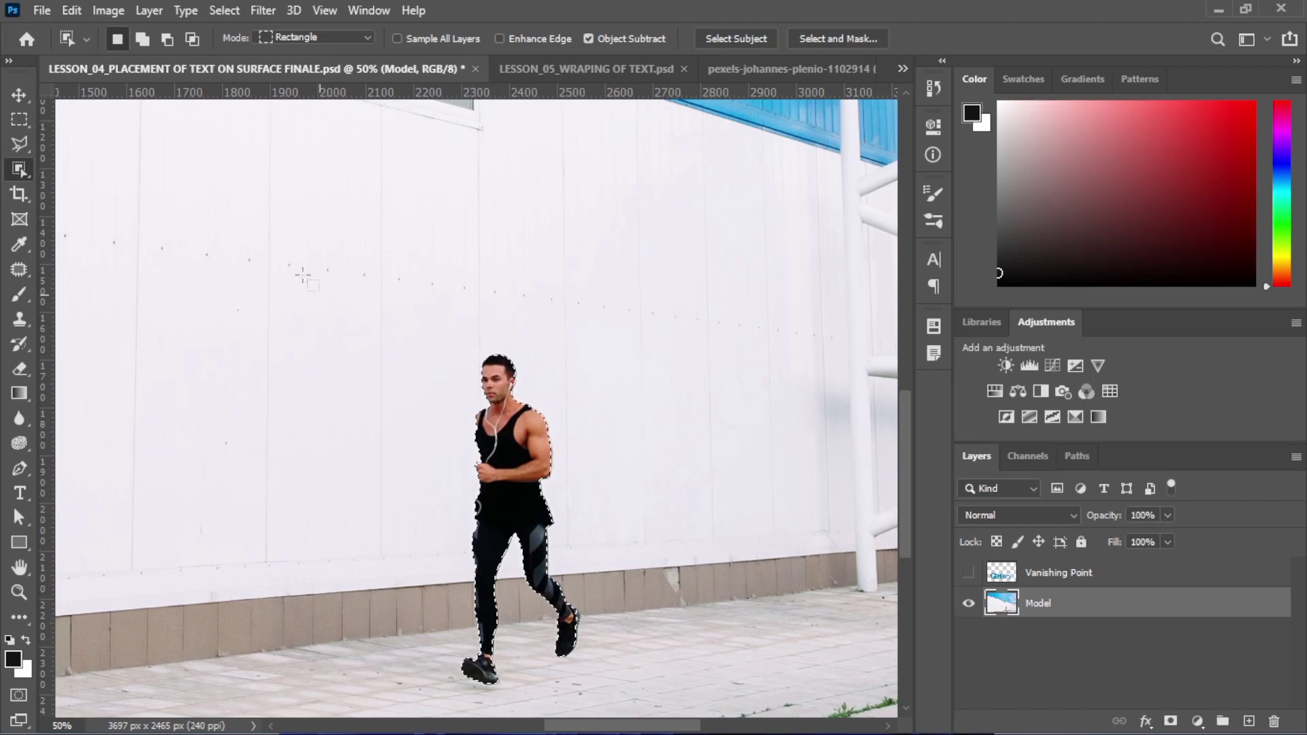
- Copy the selected runner to a new layer and check the cutout by temporarily hiding the Model layer
right_click(500, 452)
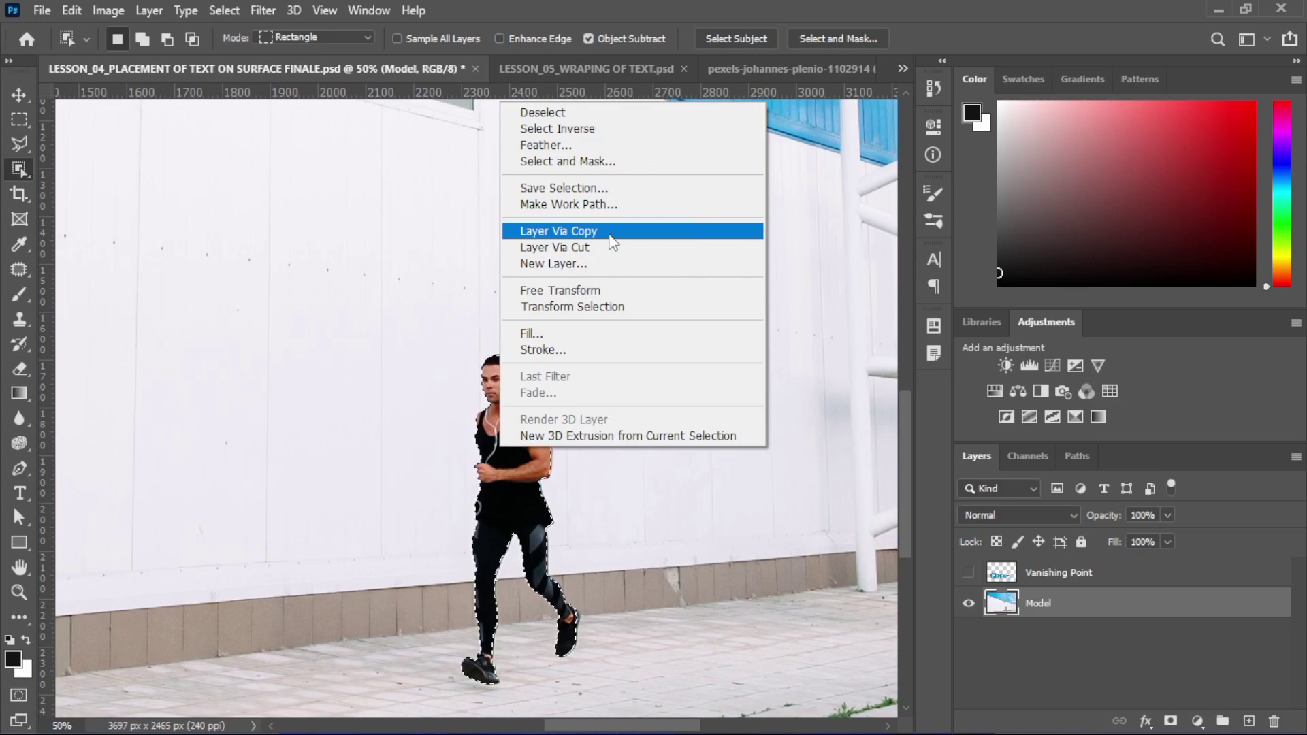
click(596, 233)
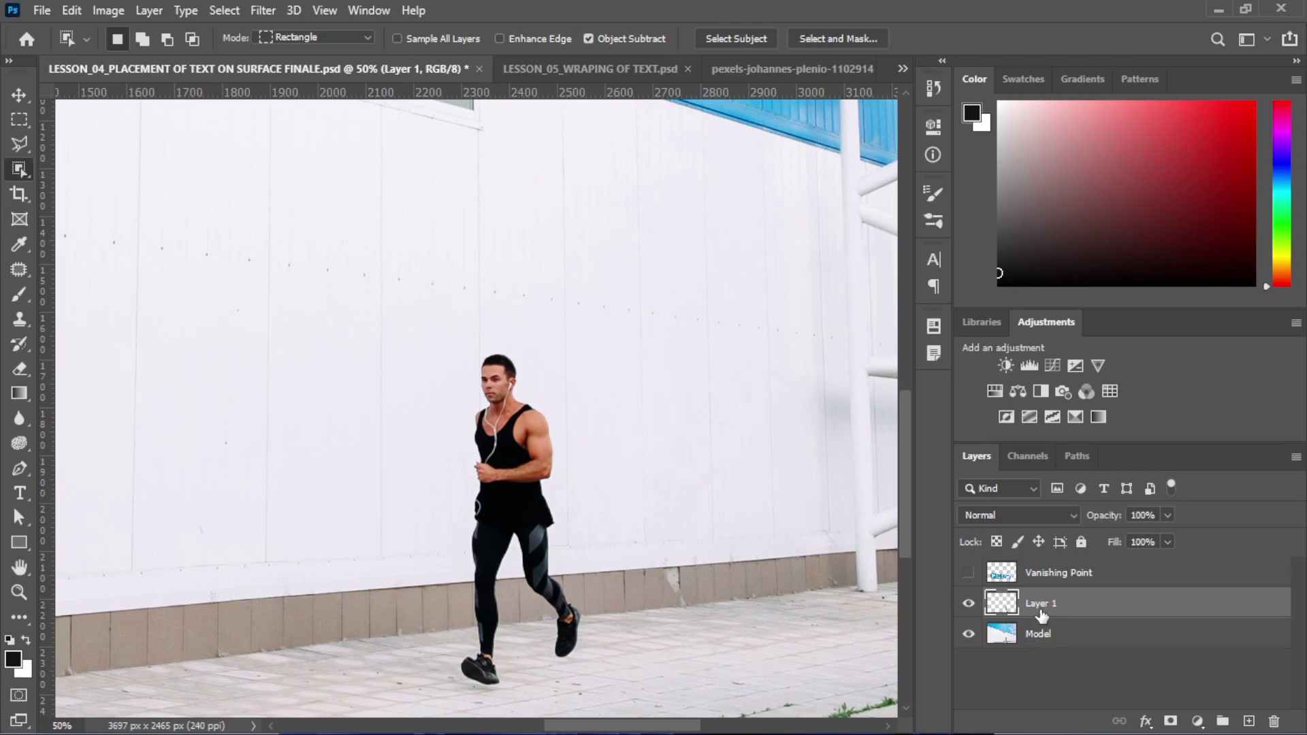
click(969, 635)
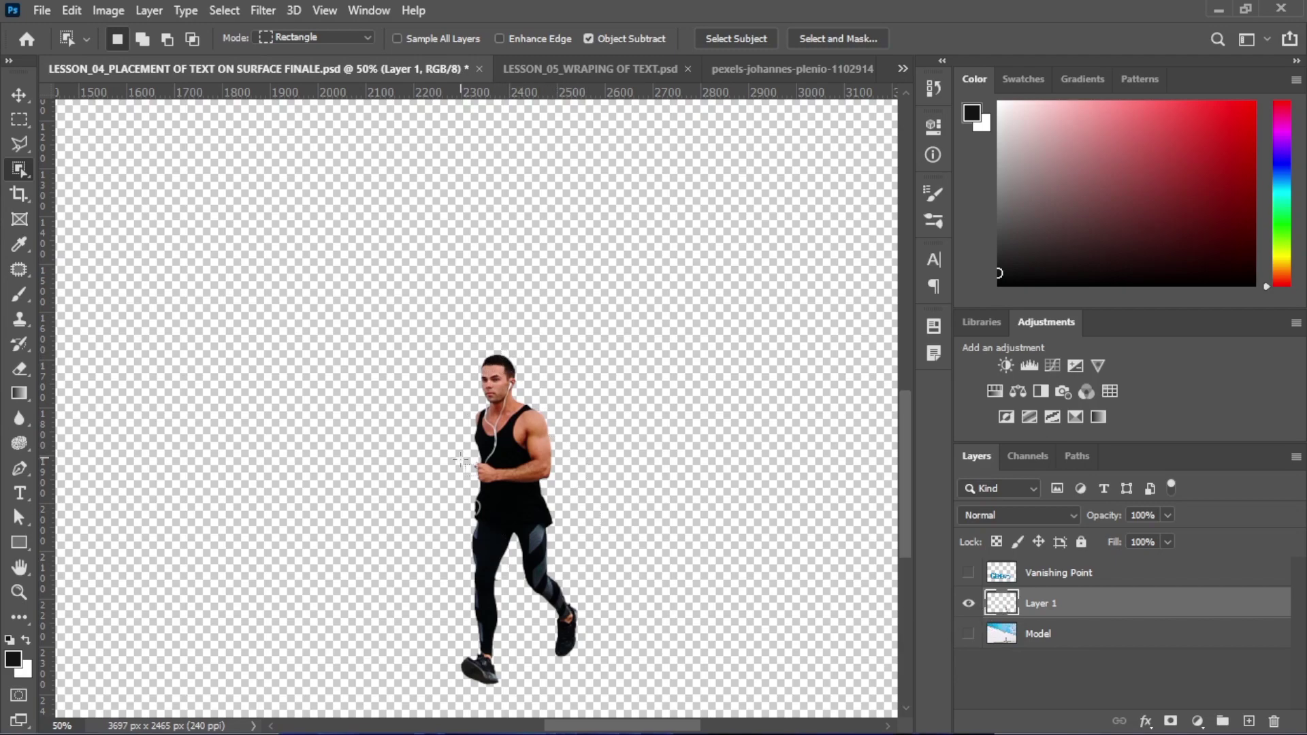
click(968, 634)
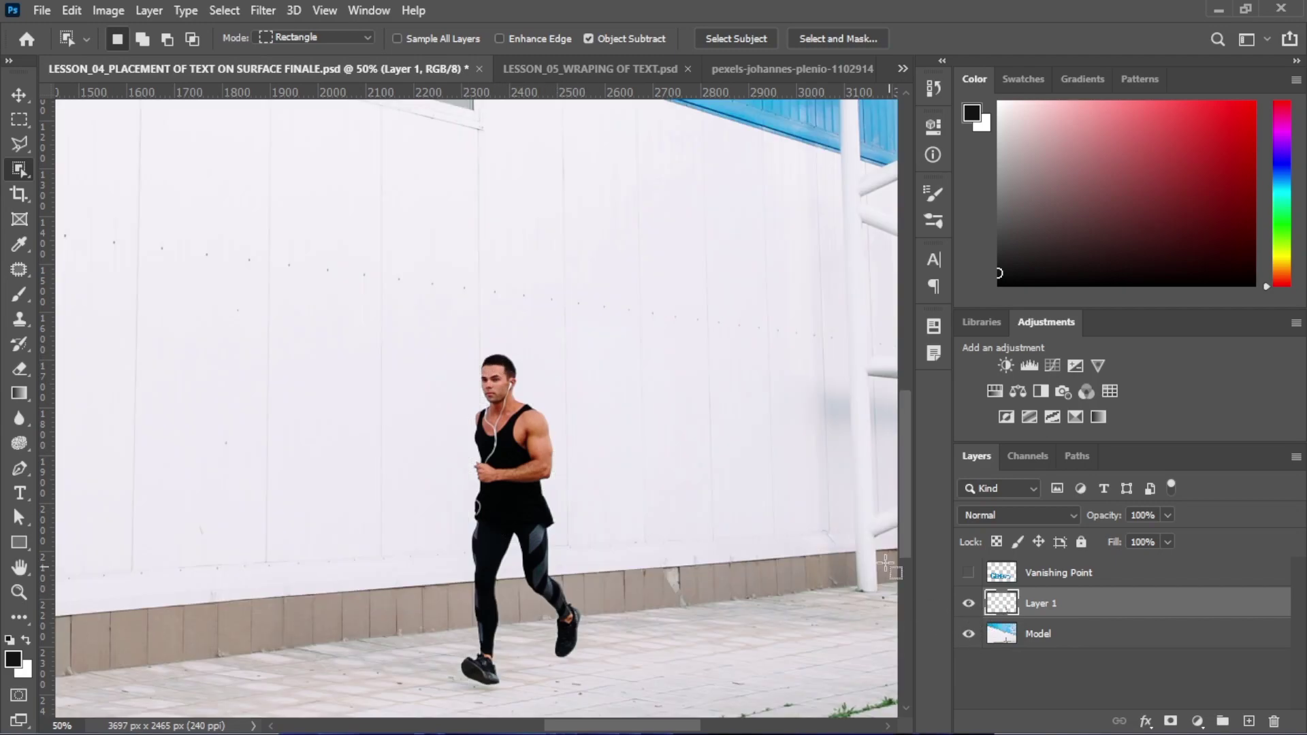
- Show the Vanishing Point layer again and move the runner's cutout layer above it so he stands in front of the text
click(970, 573)
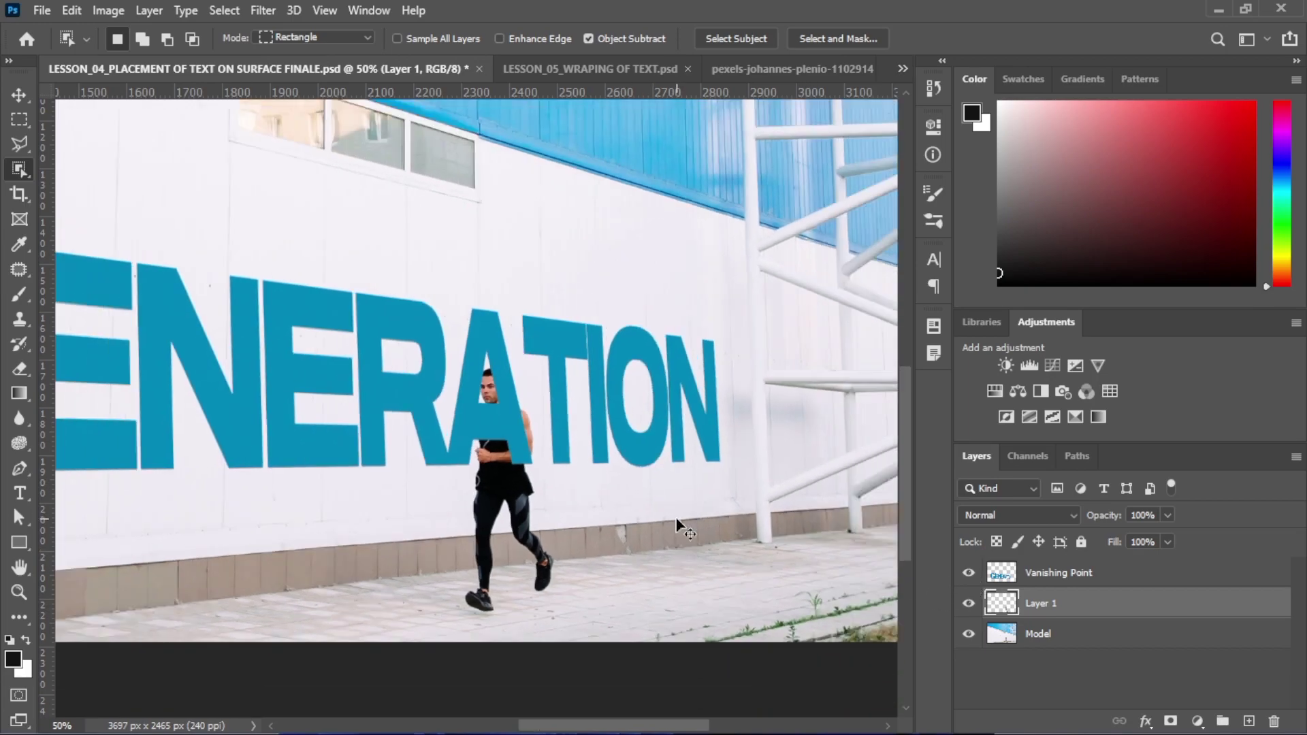
key(ctrl+minus)
key(ctrl+minus)
key(ctrl+minus)
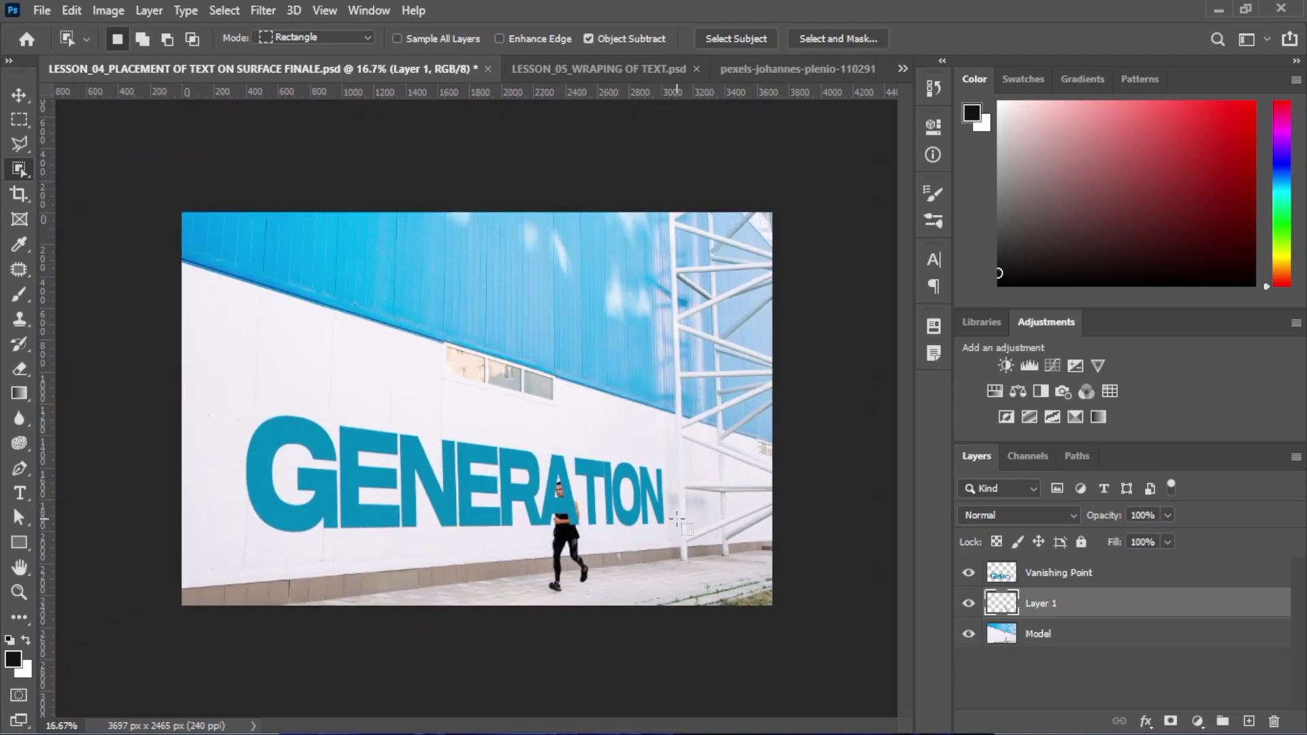
drag(1063, 618, 1042, 570)
key(ctrl+plus)
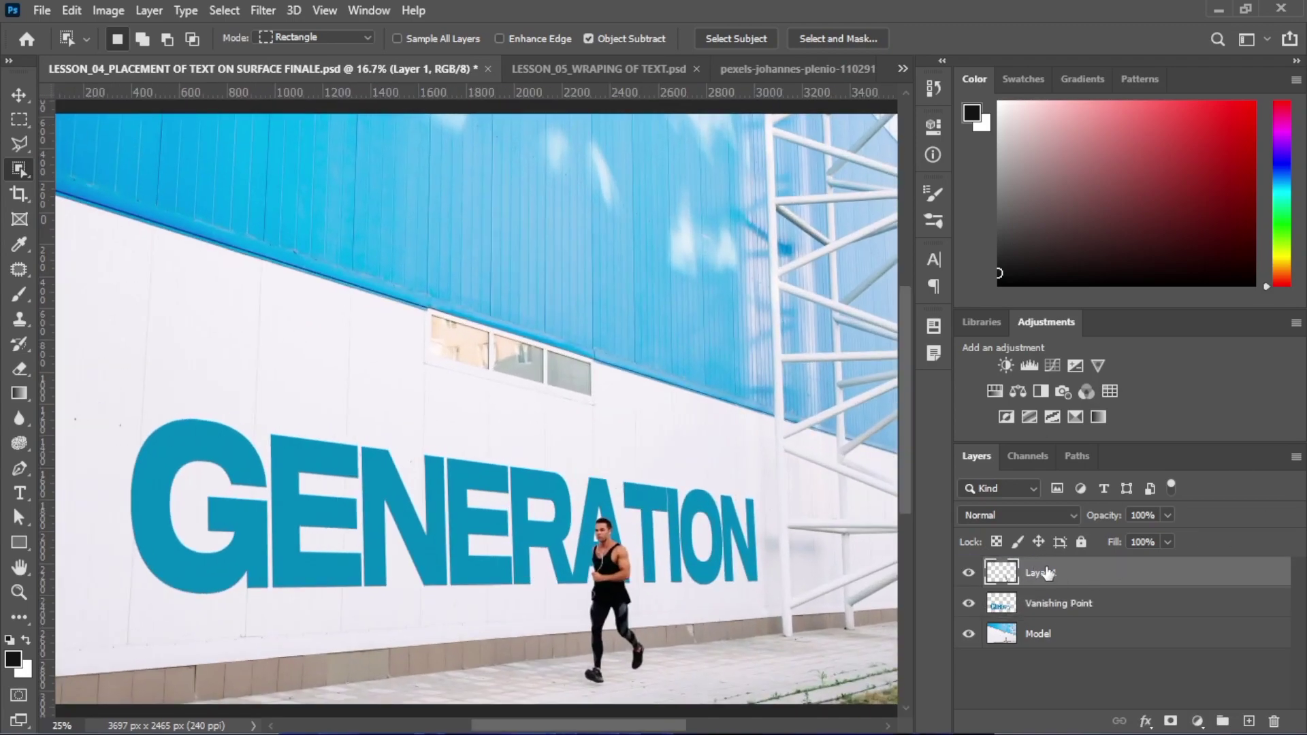
scroll(780, 589, down, 1)
scroll(779, 589, down, 1)
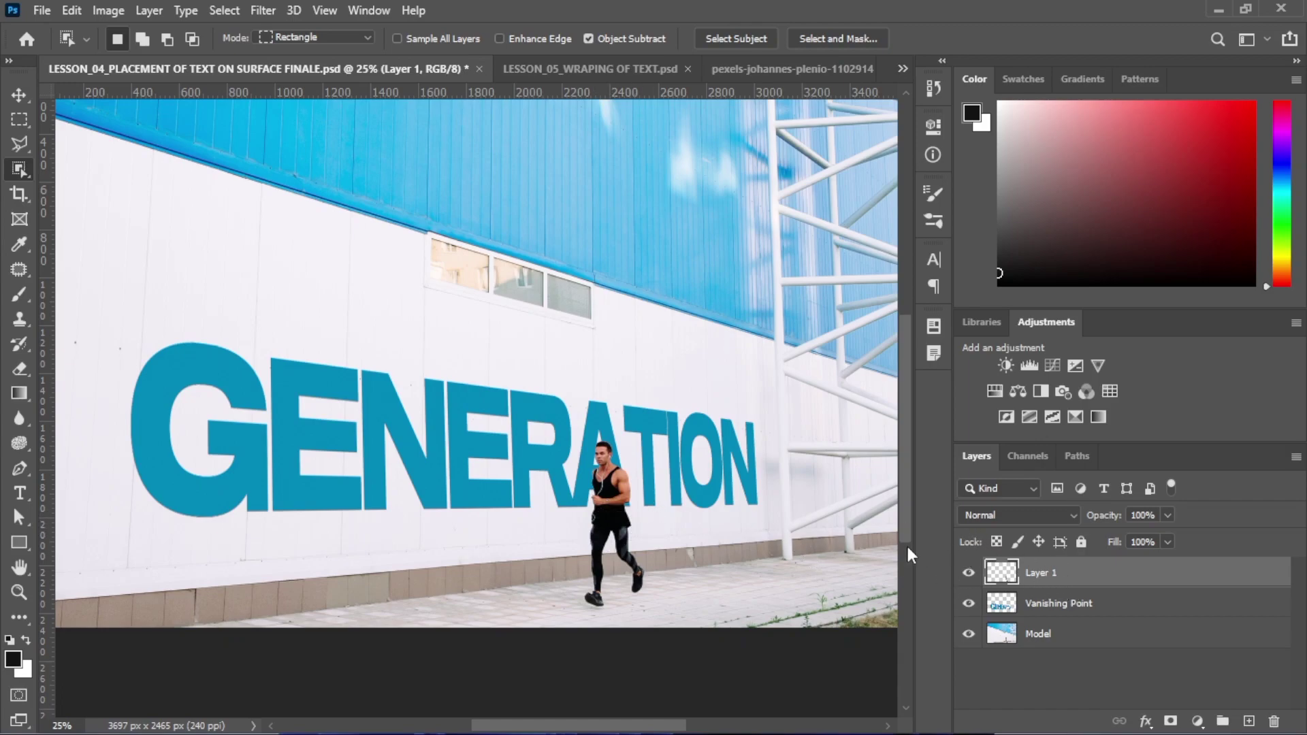
- Open the blending options of the Vanishing Point layer and move the dialog clear of the text
click(21, 95)
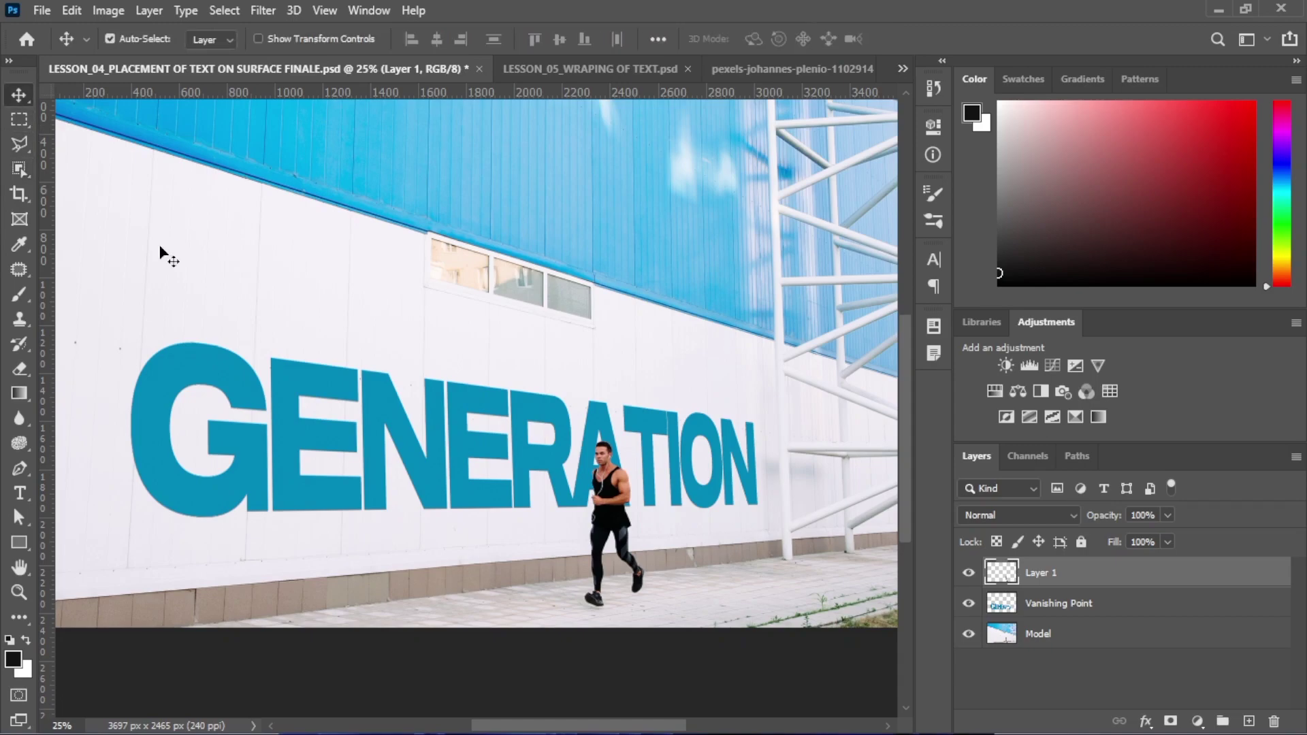
click(1056, 604)
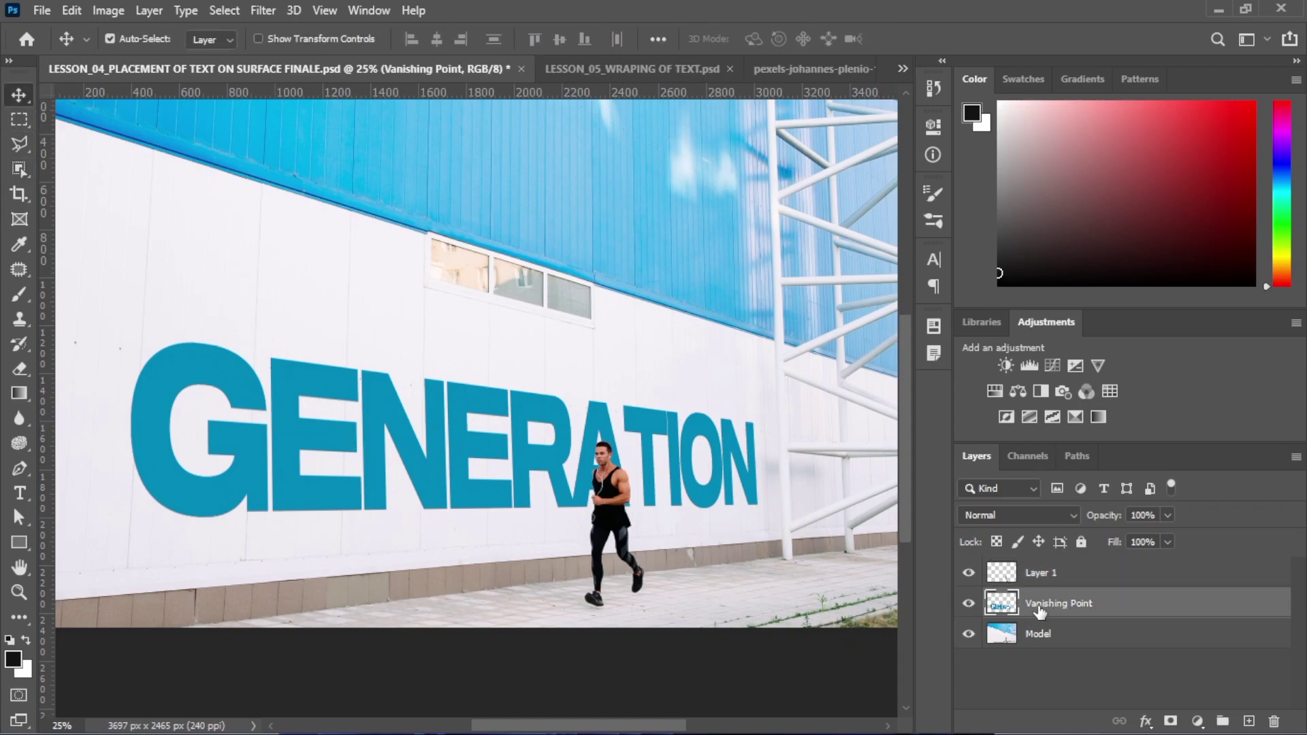
right_click(1040, 611)
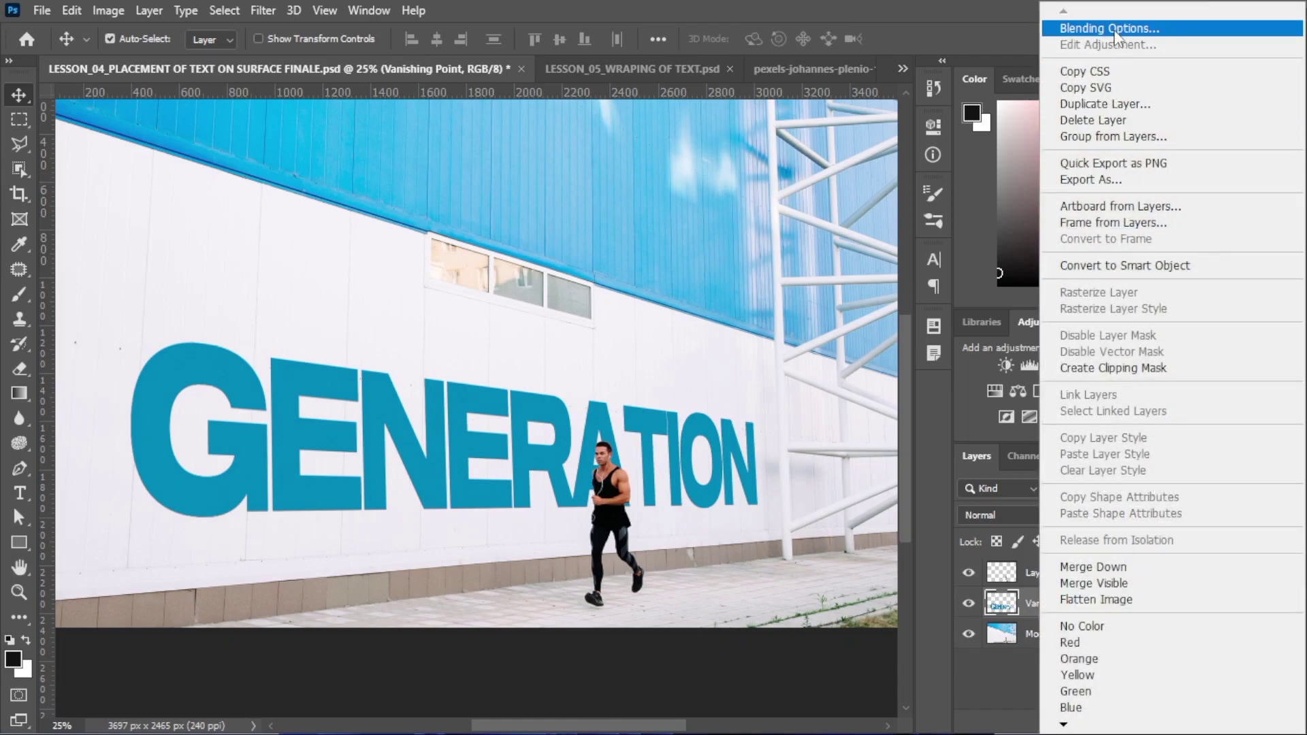
key(Escape)
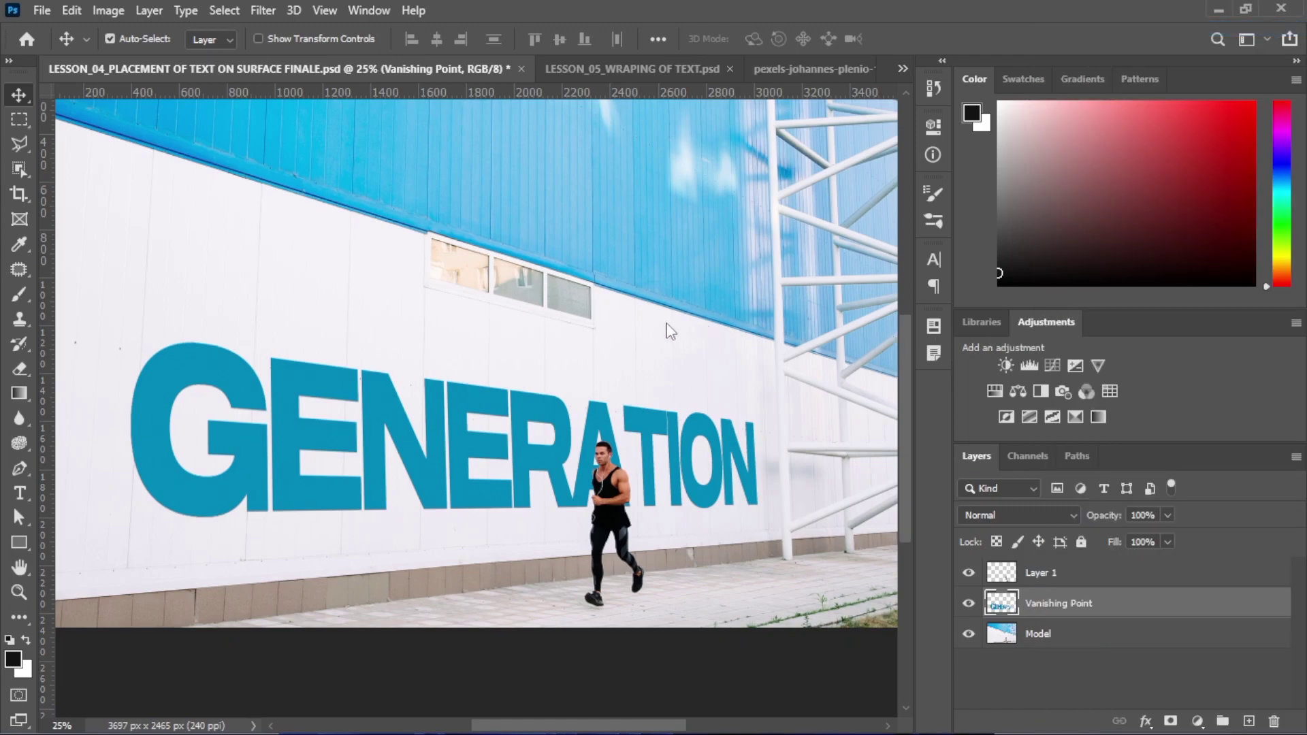
drag(901, 186, 935, 214)
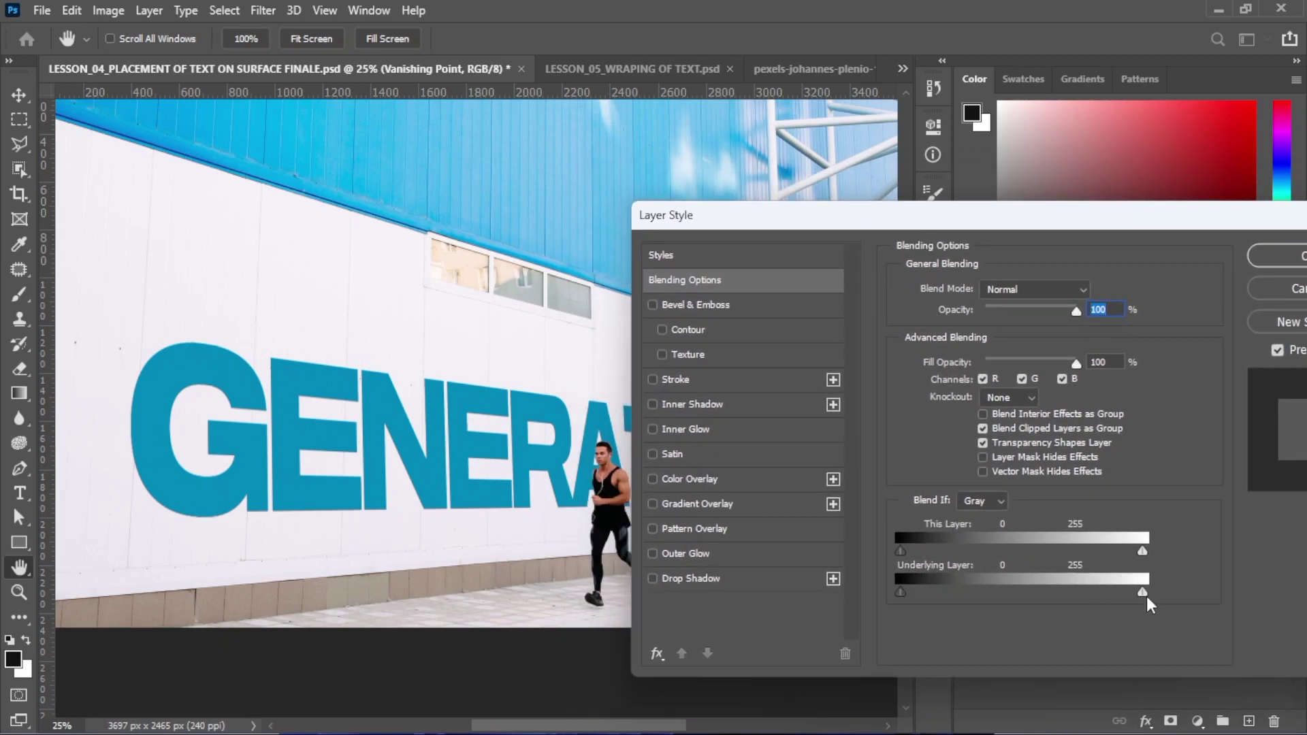
- Set the Blend If range for the underlying layer to 226 for the dark end and 251 for the light end
mouse_move(1144, 592)
mouse_down()
mouse_move(980, 608)
mouse_move(1137, 591)
mouse_up()
key(alt)
mouse_move(1139, 594)
mouse_down()
mouse_move(1056, 596)
mouse_move(1146, 596)
mouse_up()
drag(913, 589, 998, 597)
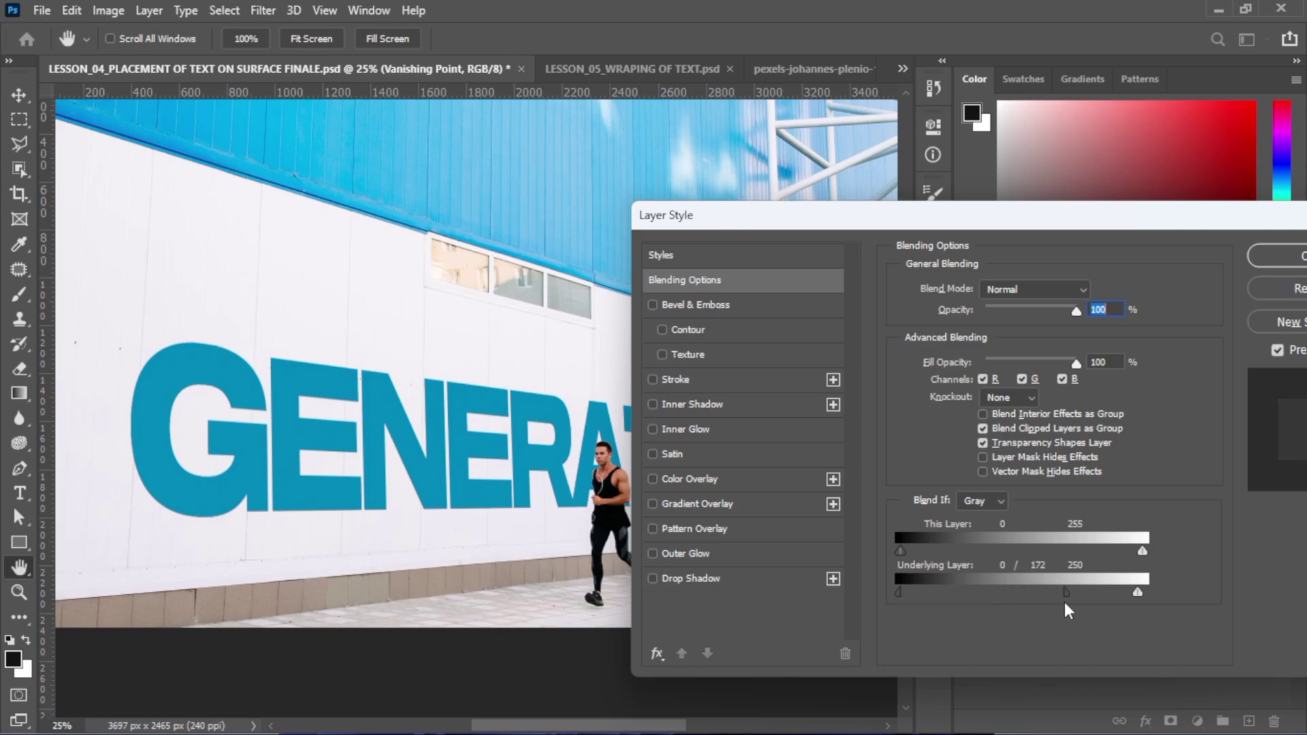
drag(899, 591, 991, 592)
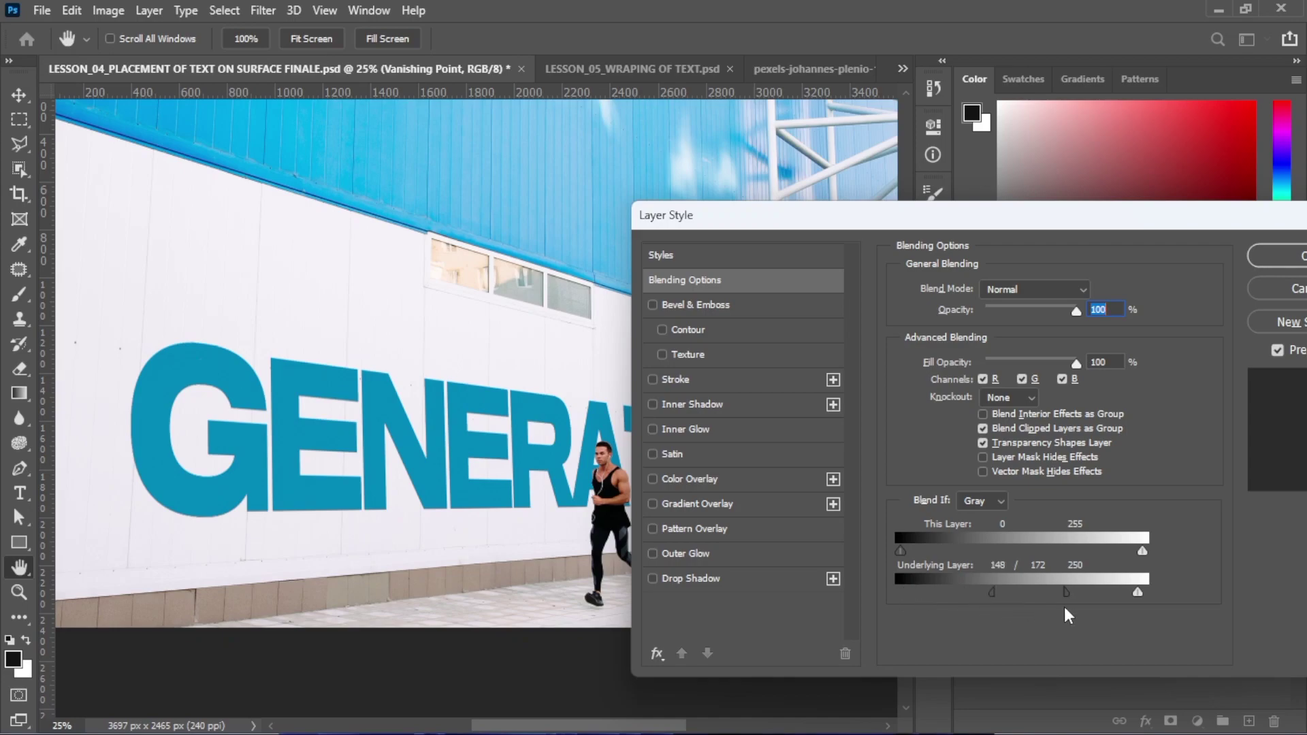
drag(1070, 595, 1118, 605)
drag(1142, 591, 1138, 594)
- Split the underlying layer's light Blend If limit to 240 / 251 and apply the layer style
alt+drag(1137, 592, 1125, 590)
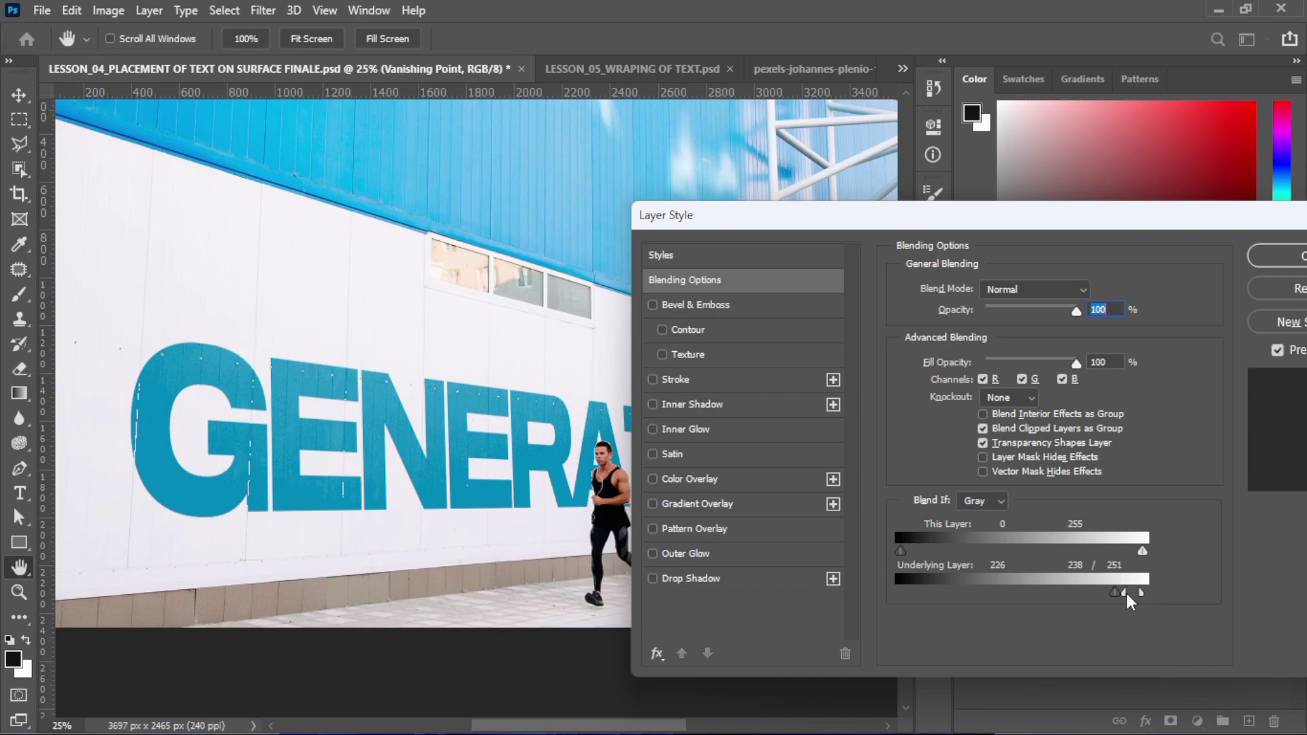
alt+drag(1122, 597, 1128, 592)
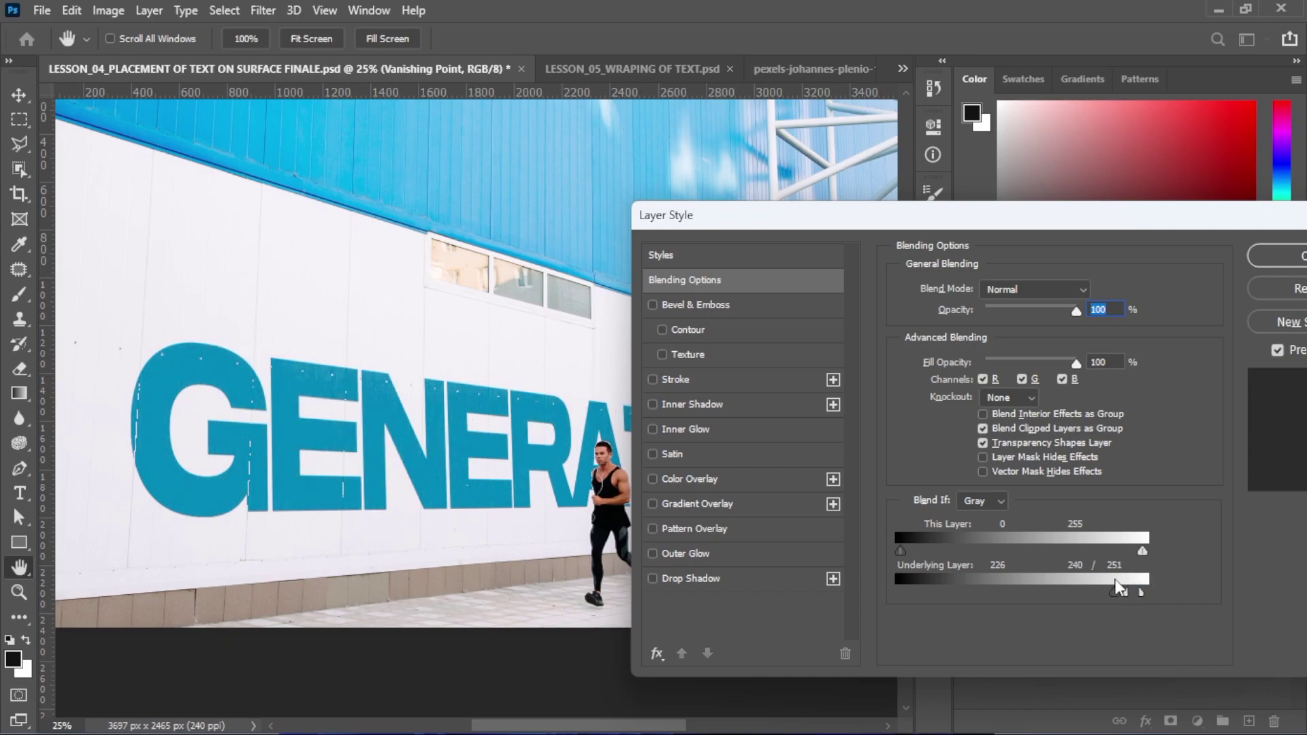
click(1278, 272)
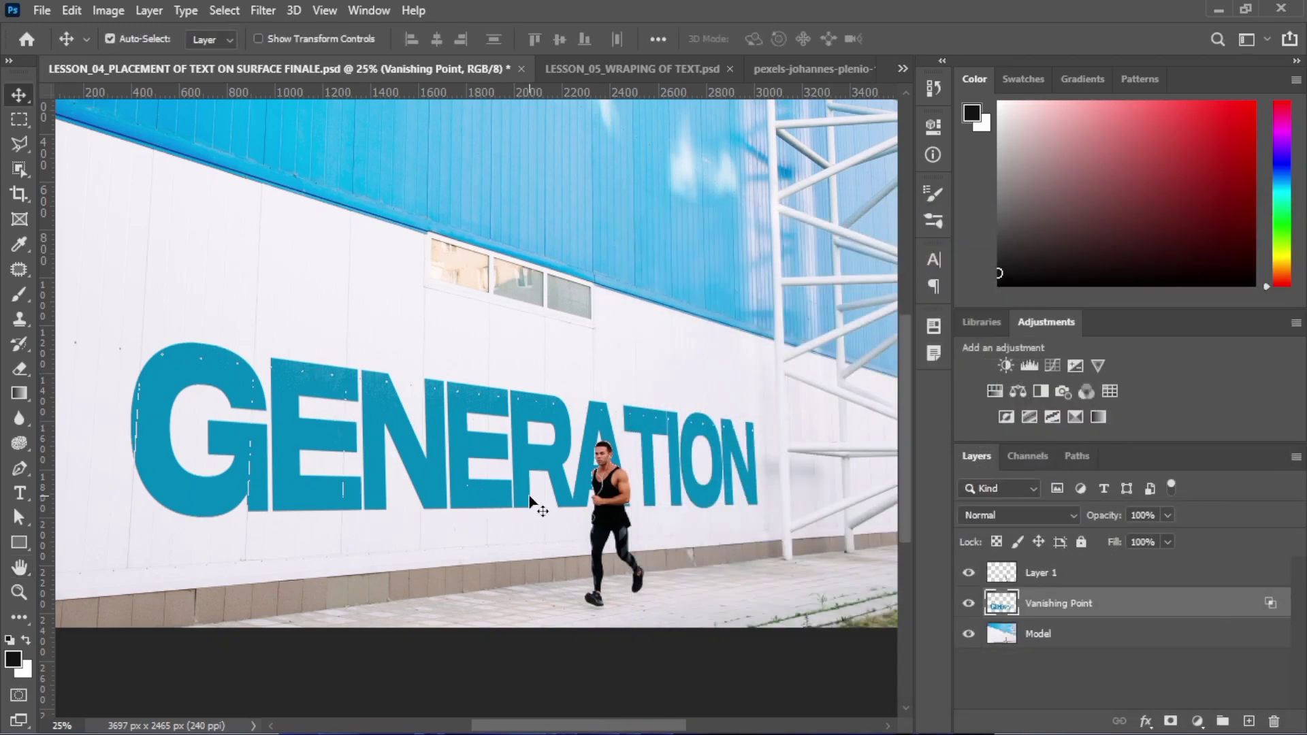
scroll(534, 504, down, 2)
scroll(534, 504, up, 1)
scroll(535, 504, down, 1)
key(ctrl)
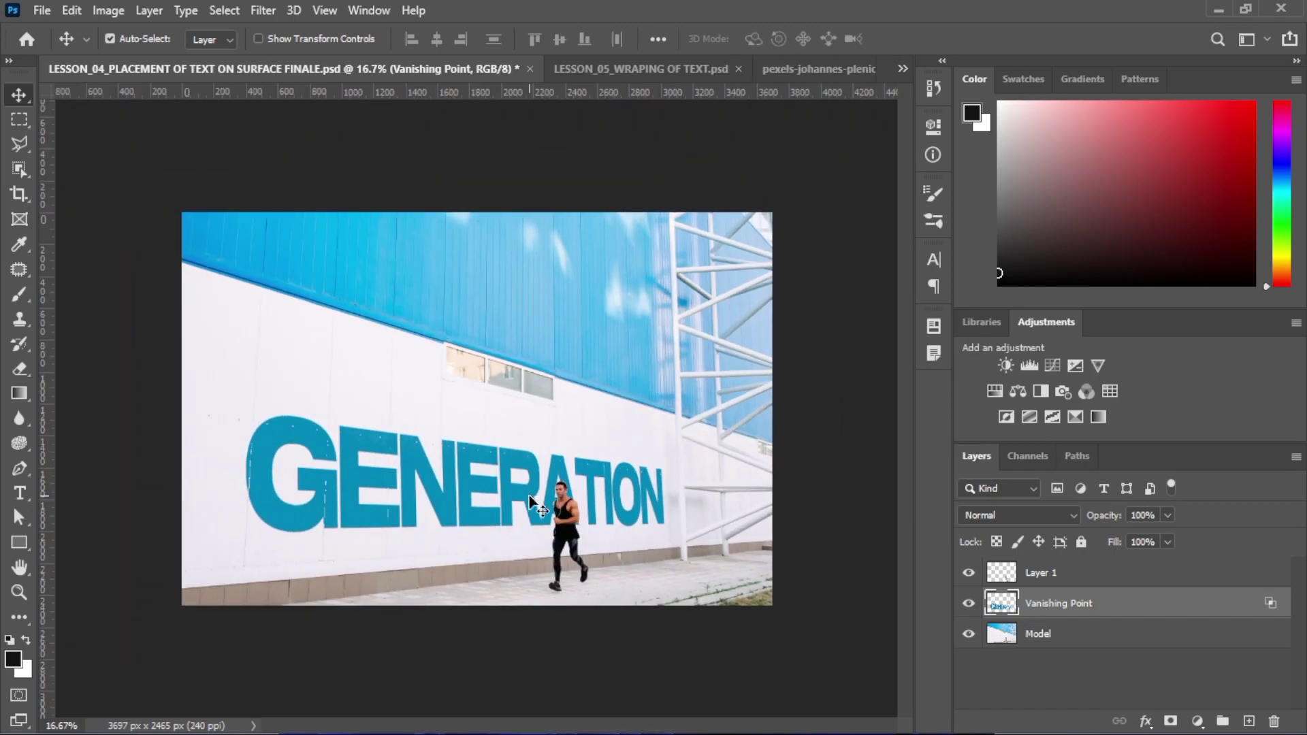